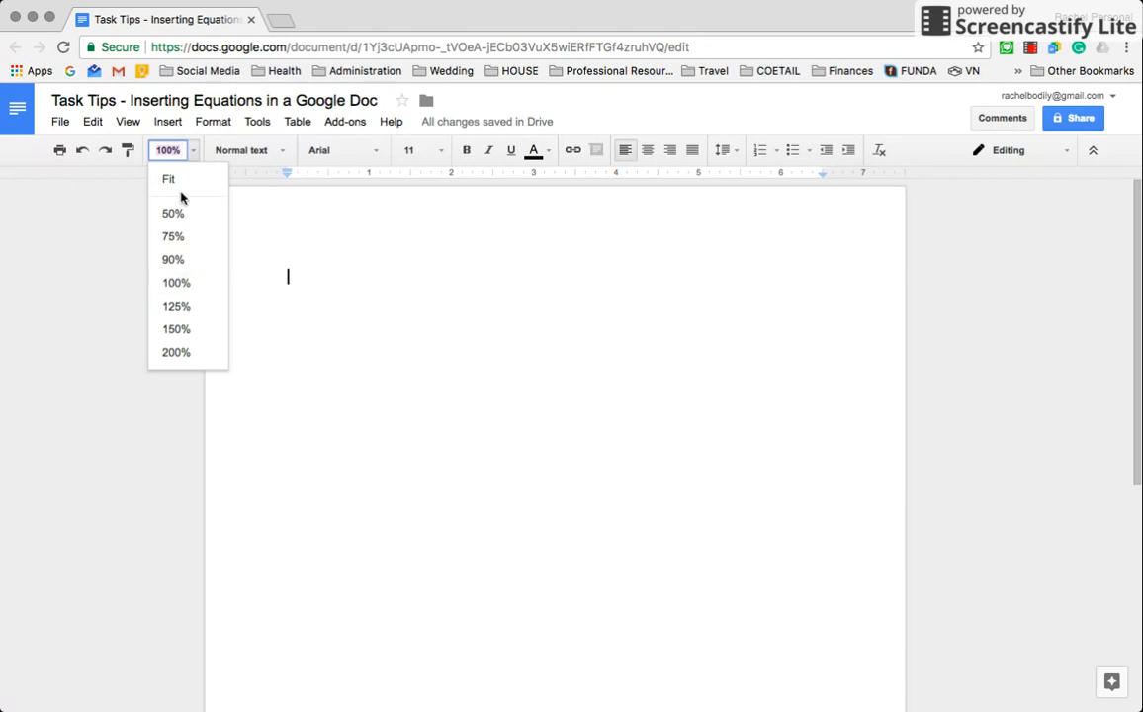
Set the document zoom to 200% and the font size to 14.
{"action": "left_click", "coordinate": [176, 354]}
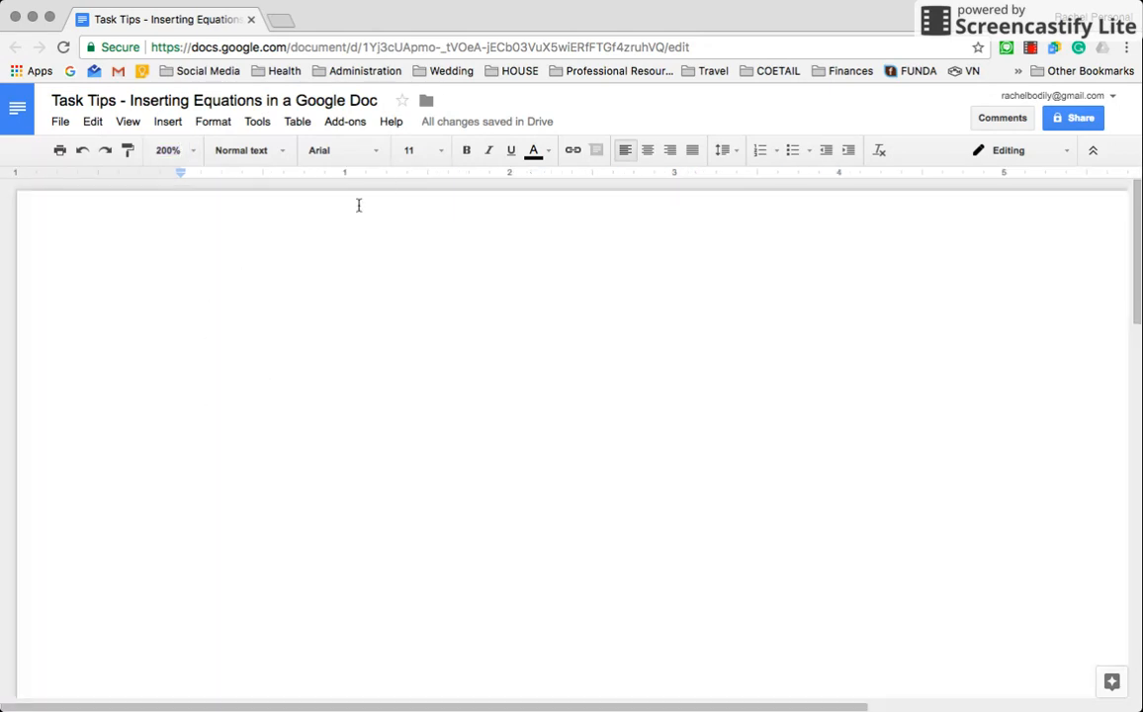
{"action": "left_click", "coordinate": [440, 150]}
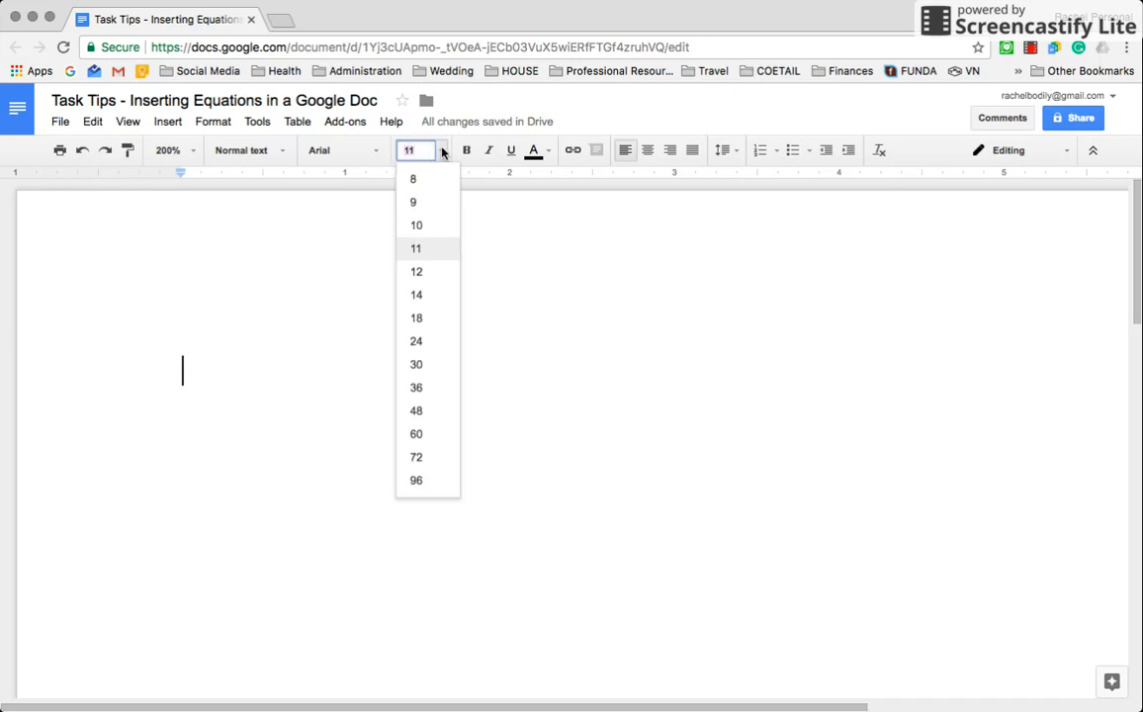
{"action": "left_click", "coordinate": [416, 294]}
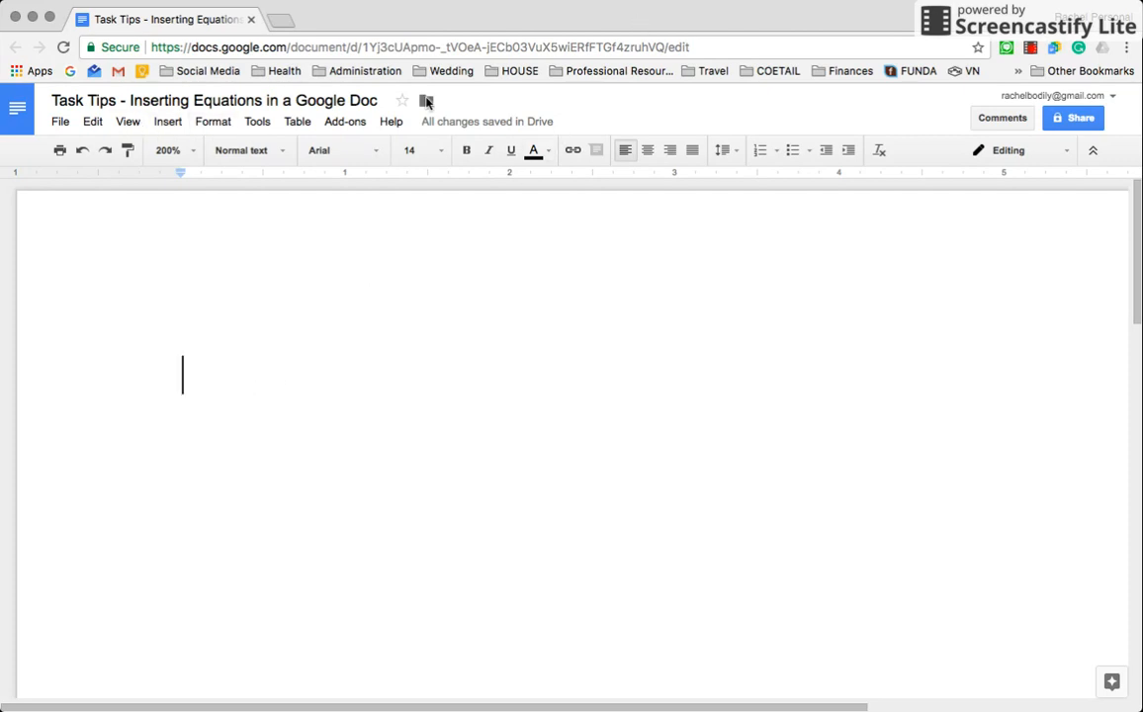
Insert a blank equation and look through the miscellaneous operations and relations symbols.
{"action": "left_click", "coordinate": [173, 123]}
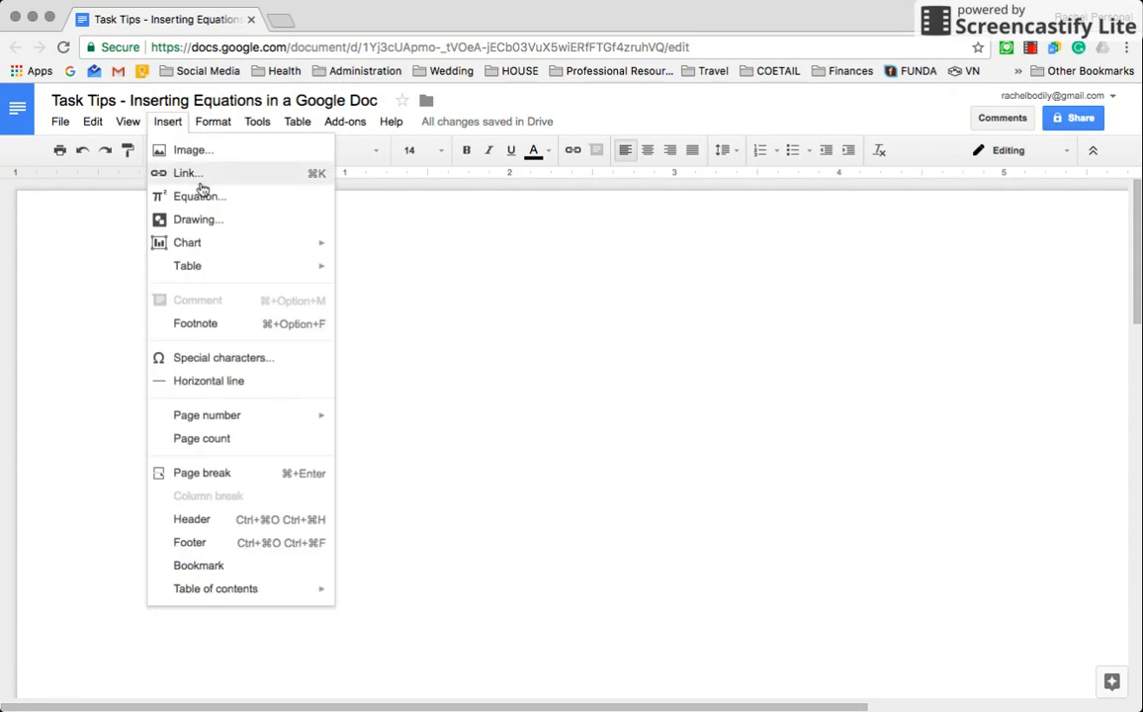
{"action": "left_click", "coordinate": [199, 196]}
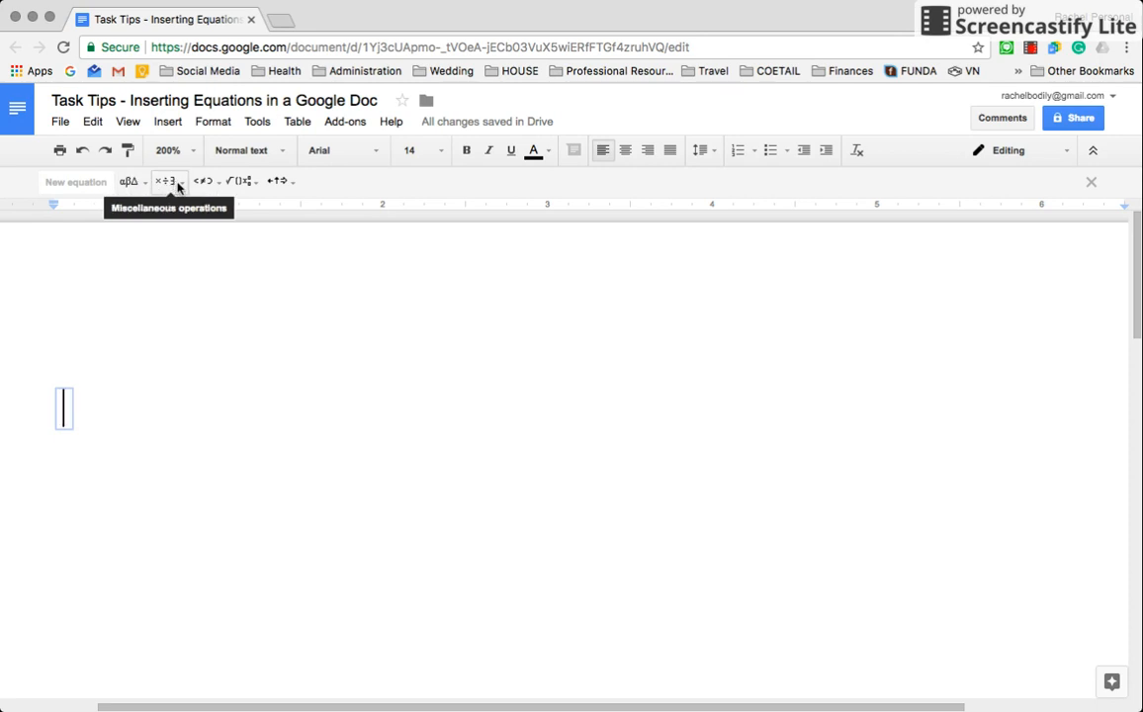
{"action": "left_click", "coordinate": [168, 182]}
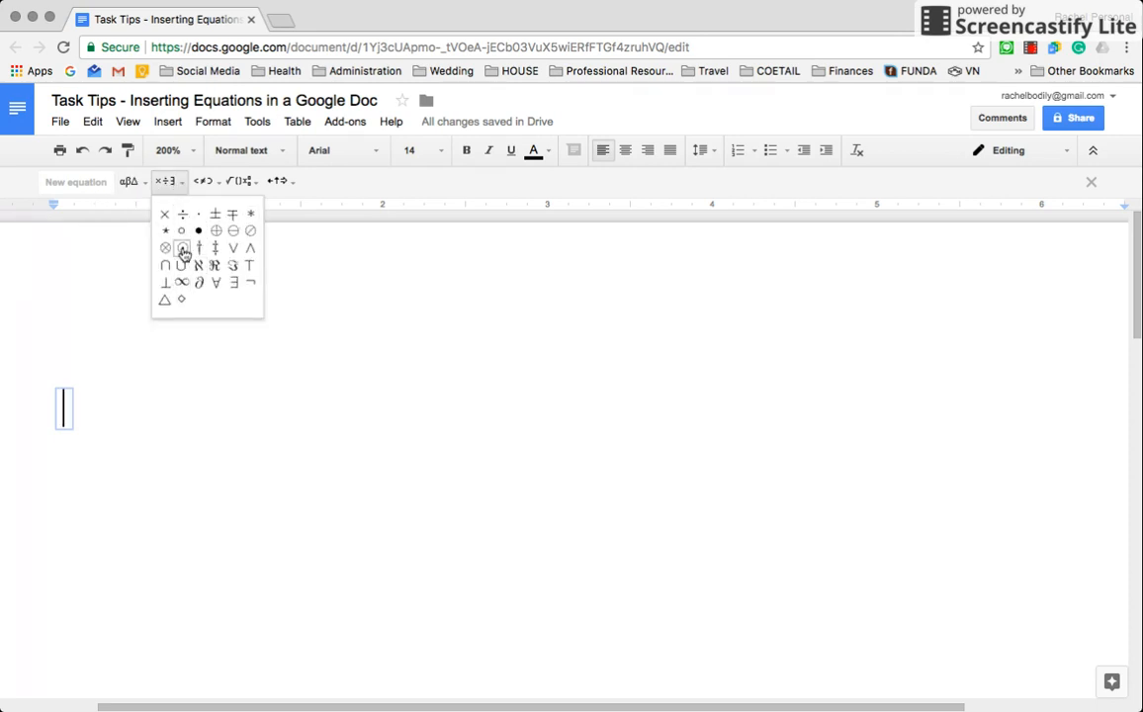
{"action": "left_click", "coordinate": [205, 183]}
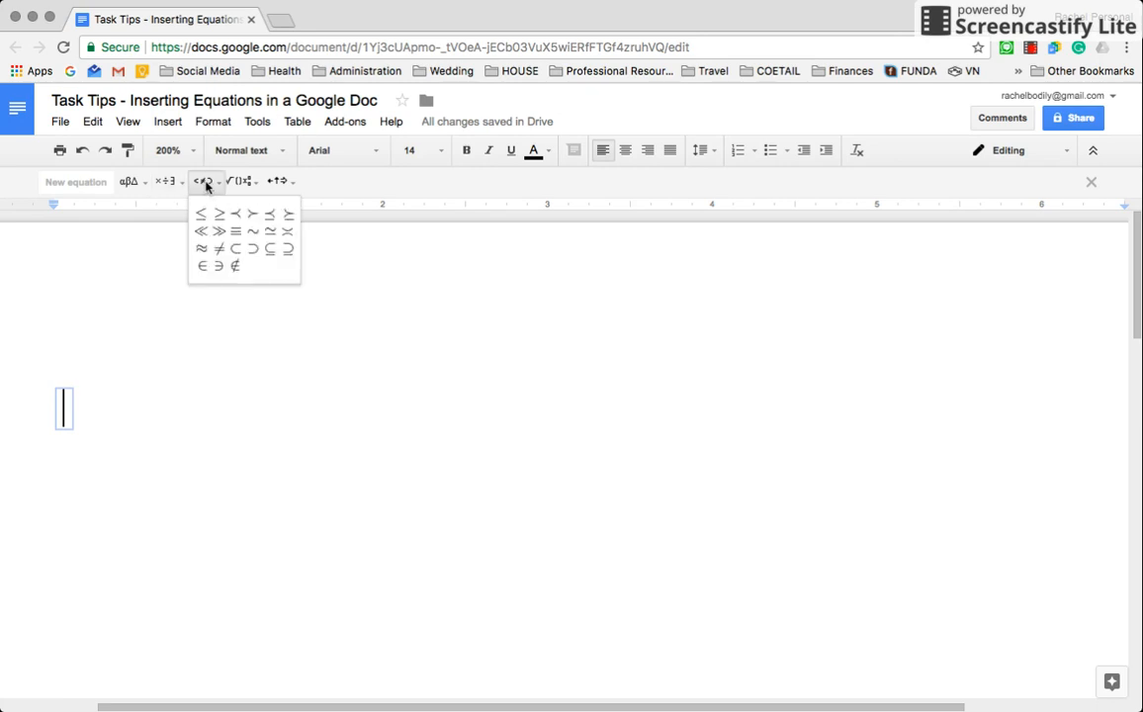
{"action": "left_click", "coordinate": [176, 184]}
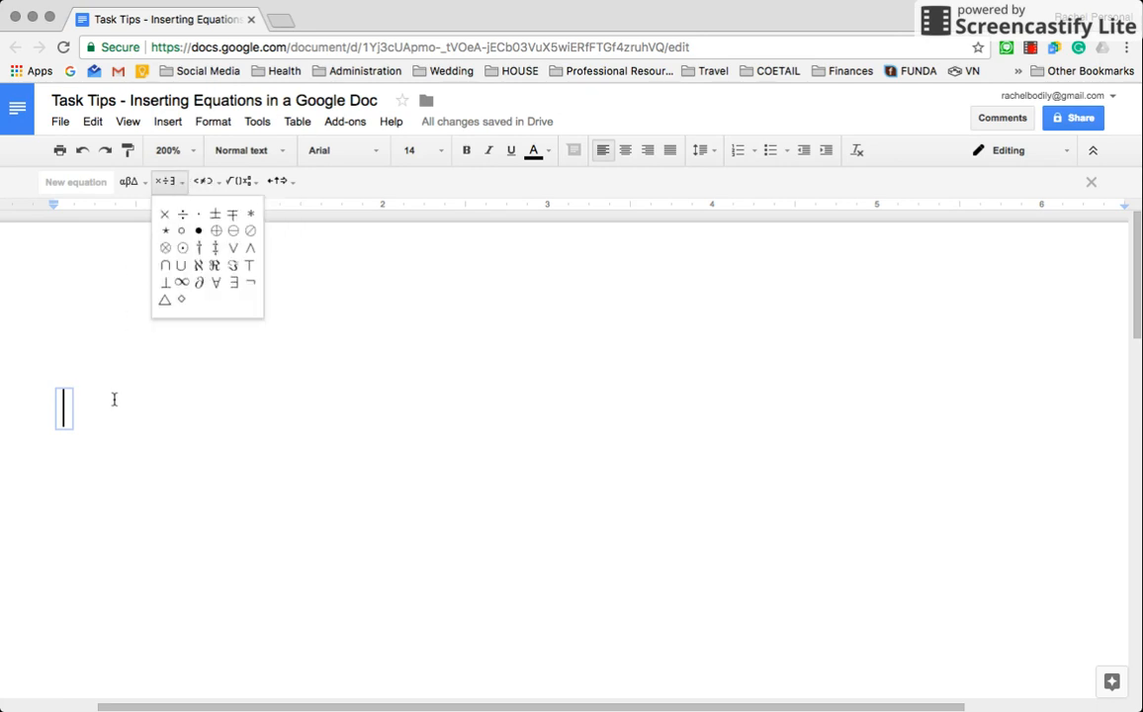
{"action": "left_click", "coordinate": [65, 409]}
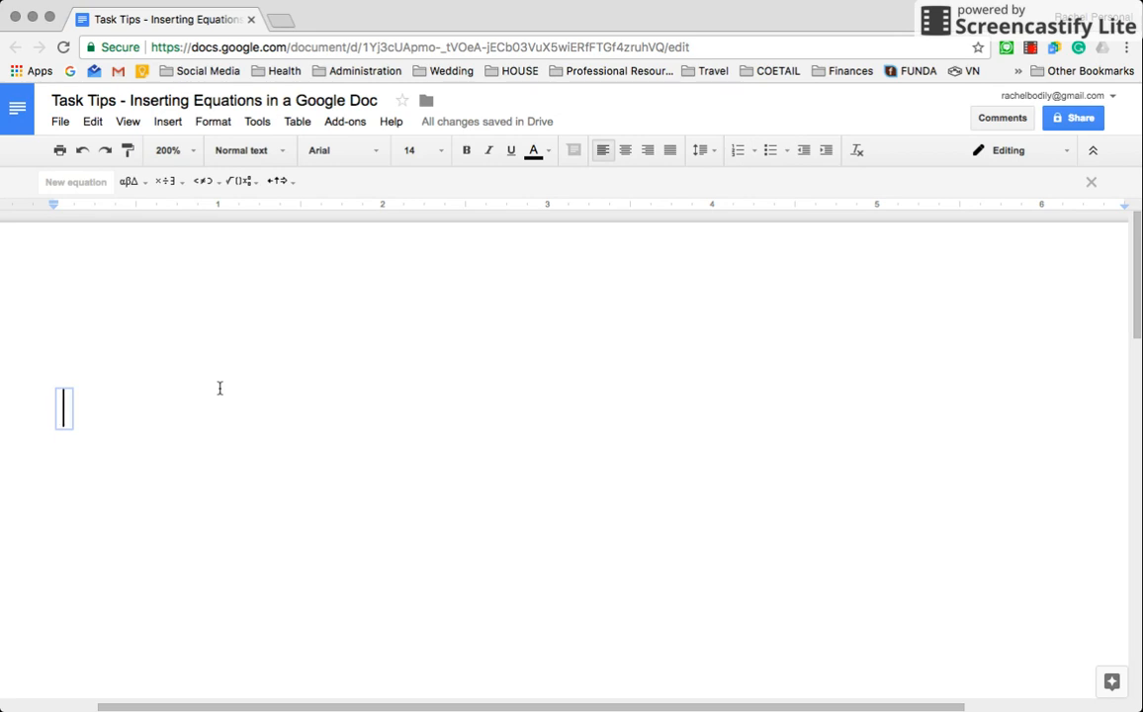
Enter 2x + 5 = 11 in the equation.
{"action": "type", "text": "2x + 5 = "}
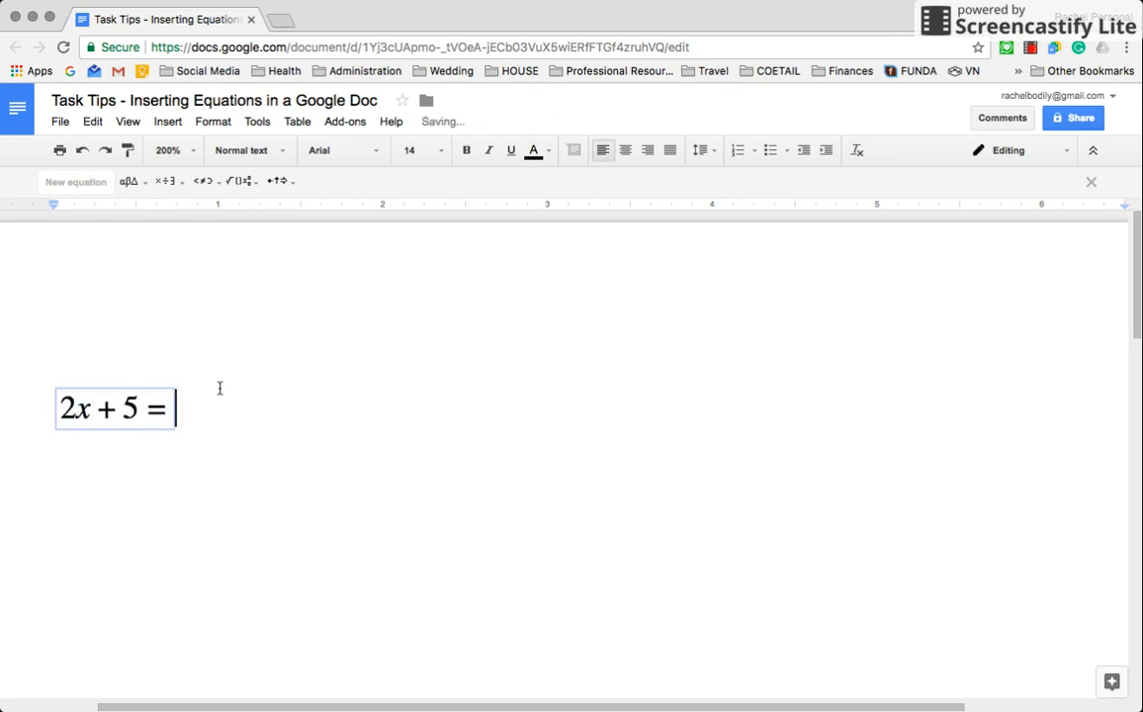
{"action": "type", "text": "1"}
{"action": "key", "text": "BackSpace"}
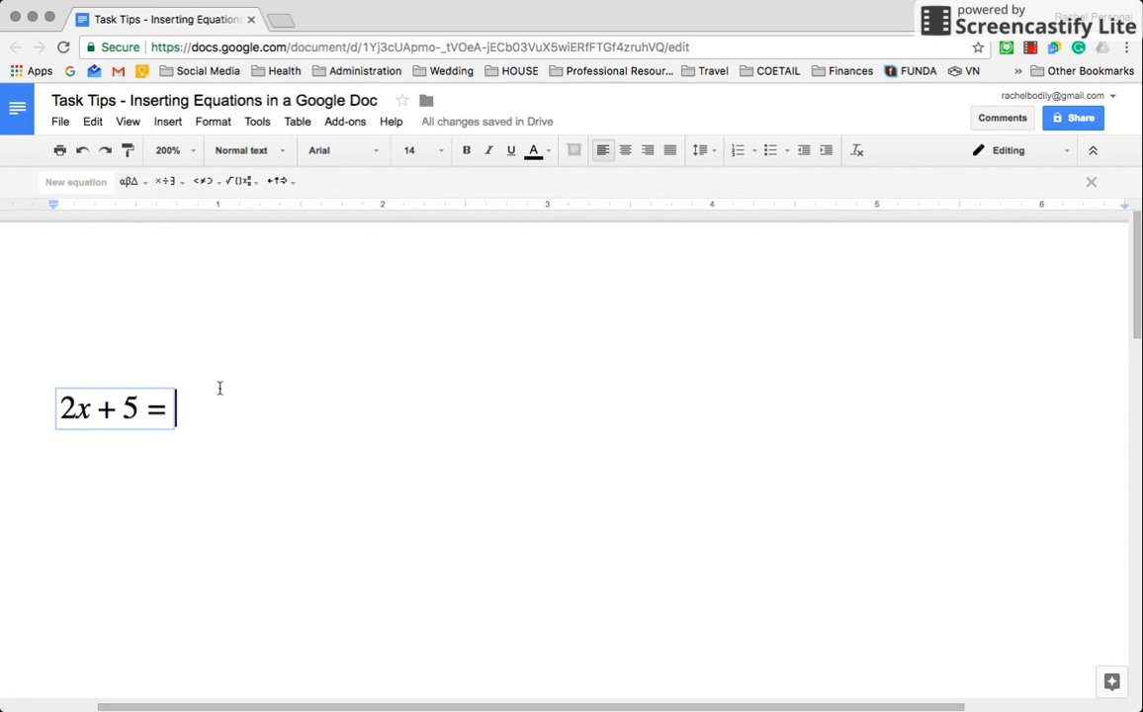
{"action": "type", "text": "10"}
{"action": "key", "text": "BackSpace"}
{"action": "type", "text": "1"}
Copy the whole equation 2x + 5 = 11 and paste it on a new line below.
{"action": "left_click_drag", "start_coordinate": [211, 409], "coordinate": [38, 407]}
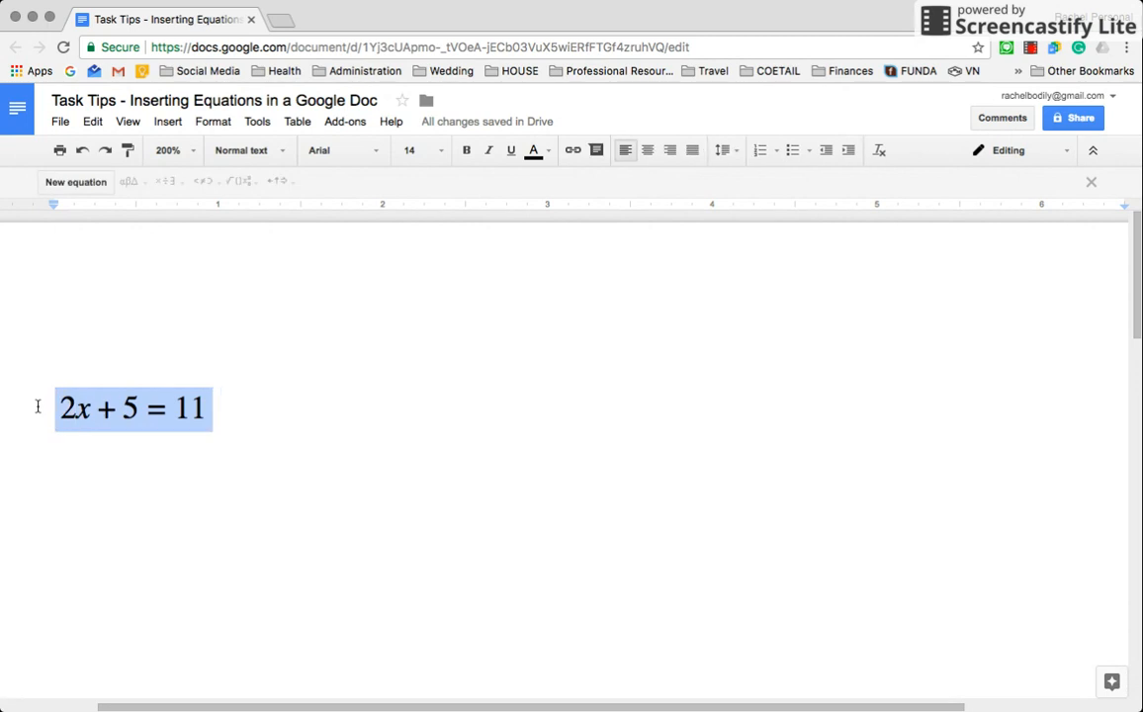
{"action": "key", "text": "ctrl+c"}
{"action": "left_click", "coordinate": [268, 423]}
{"action": "key", "text": "Return"}
{"action": "key", "text": "ctrl+v"}
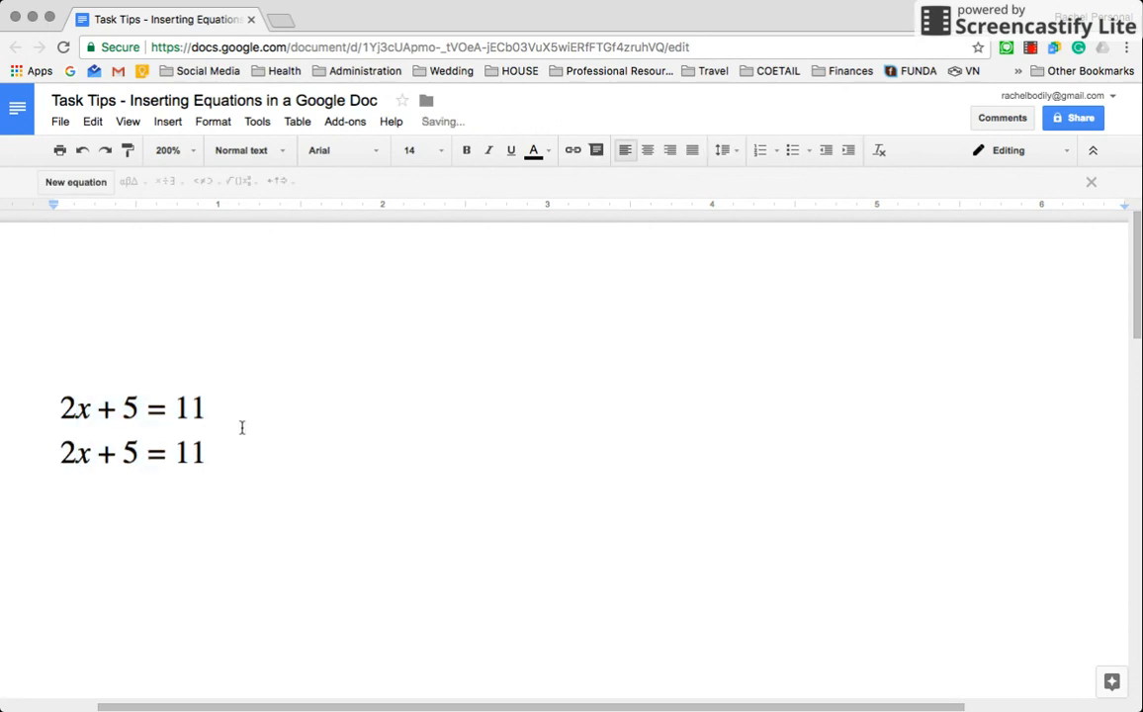
{"action": "left_click", "coordinate": [167, 453]}
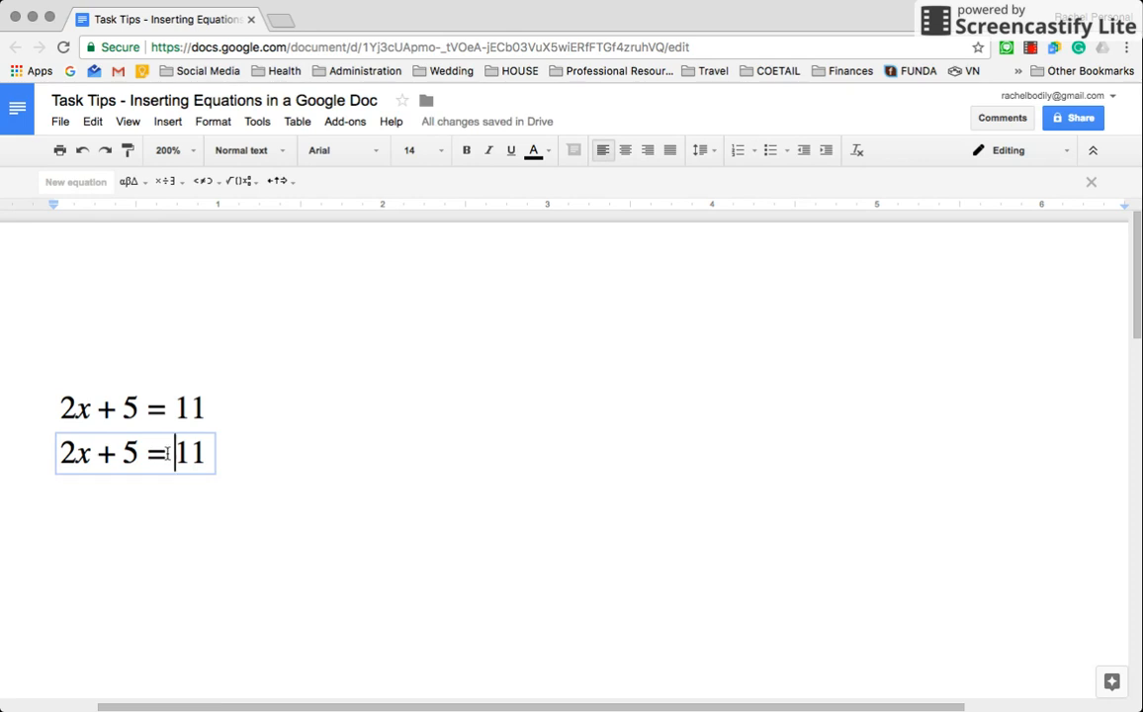
{"action": "left_click_drag", "start_coordinate": [167, 453], "coordinate": [62, 452]}
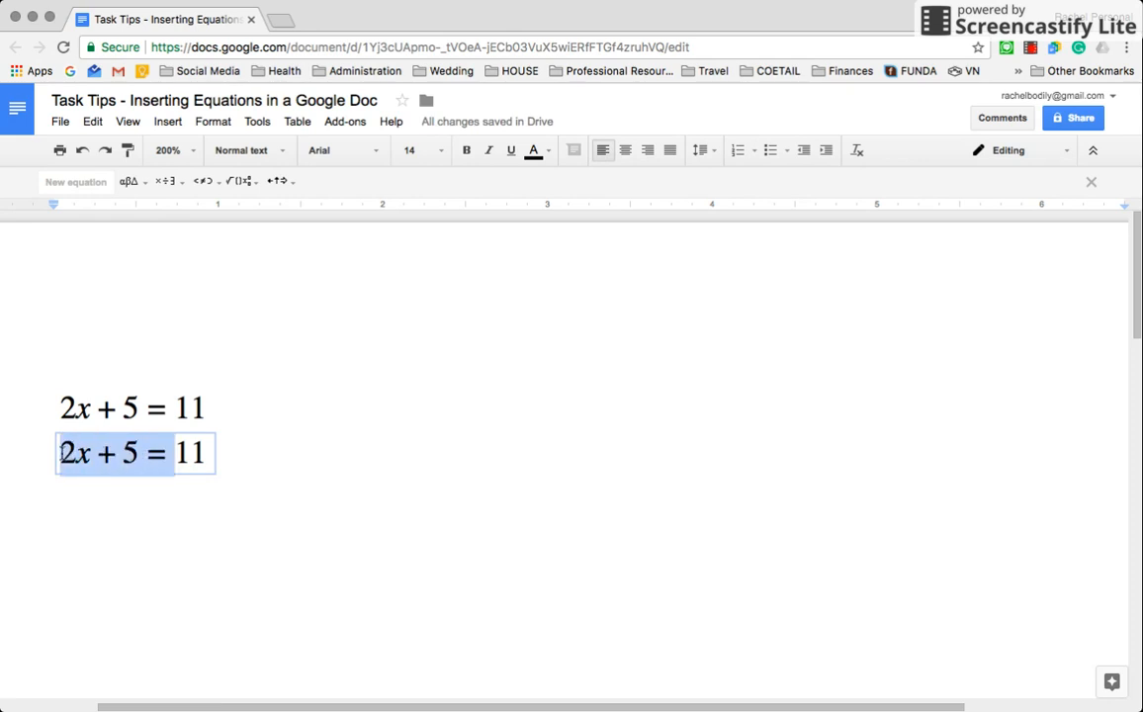
{"action": "left_click", "coordinate": [168, 453]}
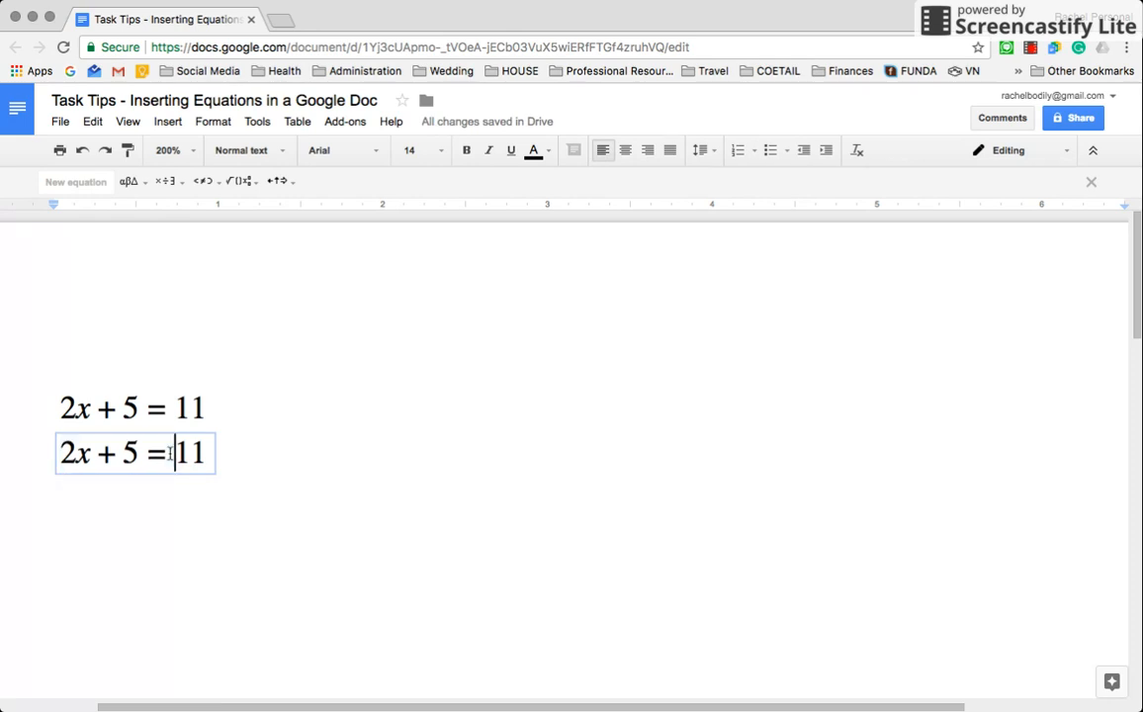
{"action": "type", "text": "-"}
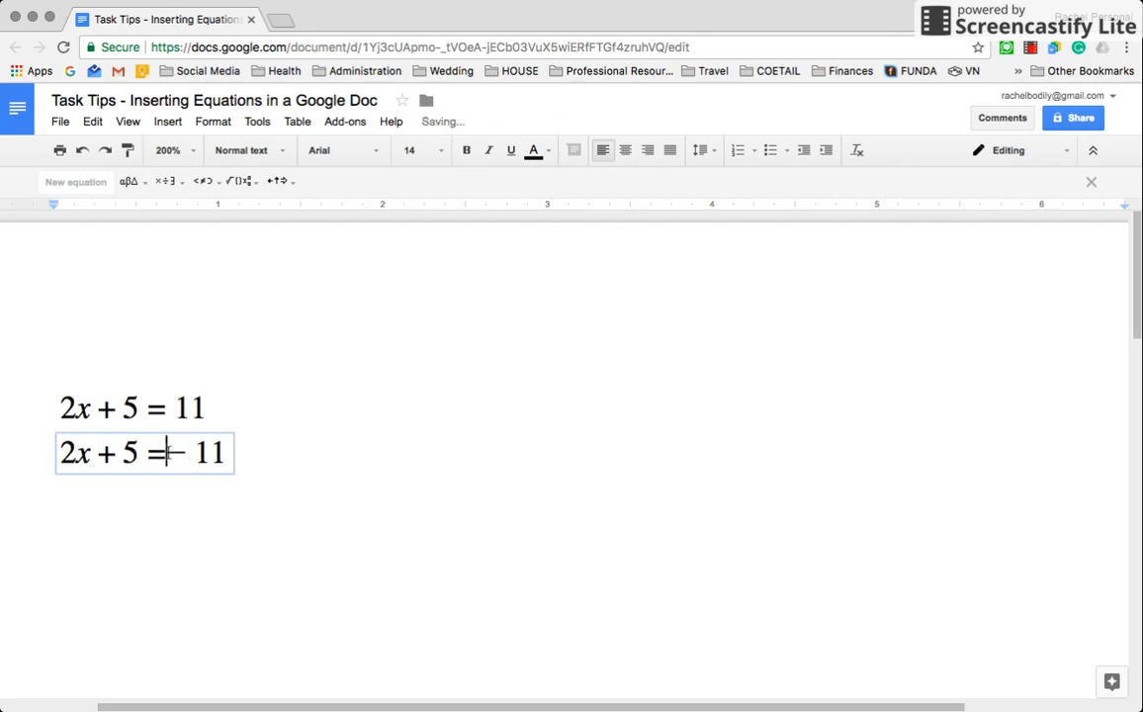
{"action": "left_click", "coordinate": [129, 452]}
{"action": "left_click", "coordinate": [147, 452]}
{"action": "left_click", "coordinate": [166, 452]}
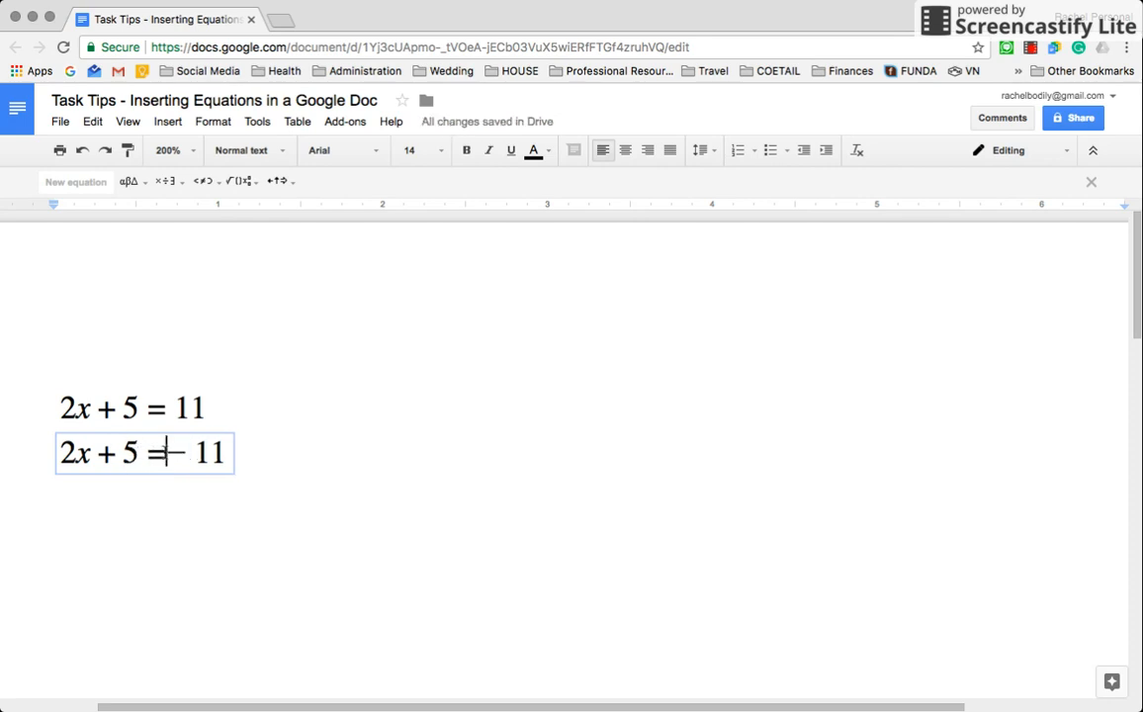
{"action": "key", "text": "BackSpace"}
{"action": "left_click_drag", "start_coordinate": [210, 453], "coordinate": [18, 443]}
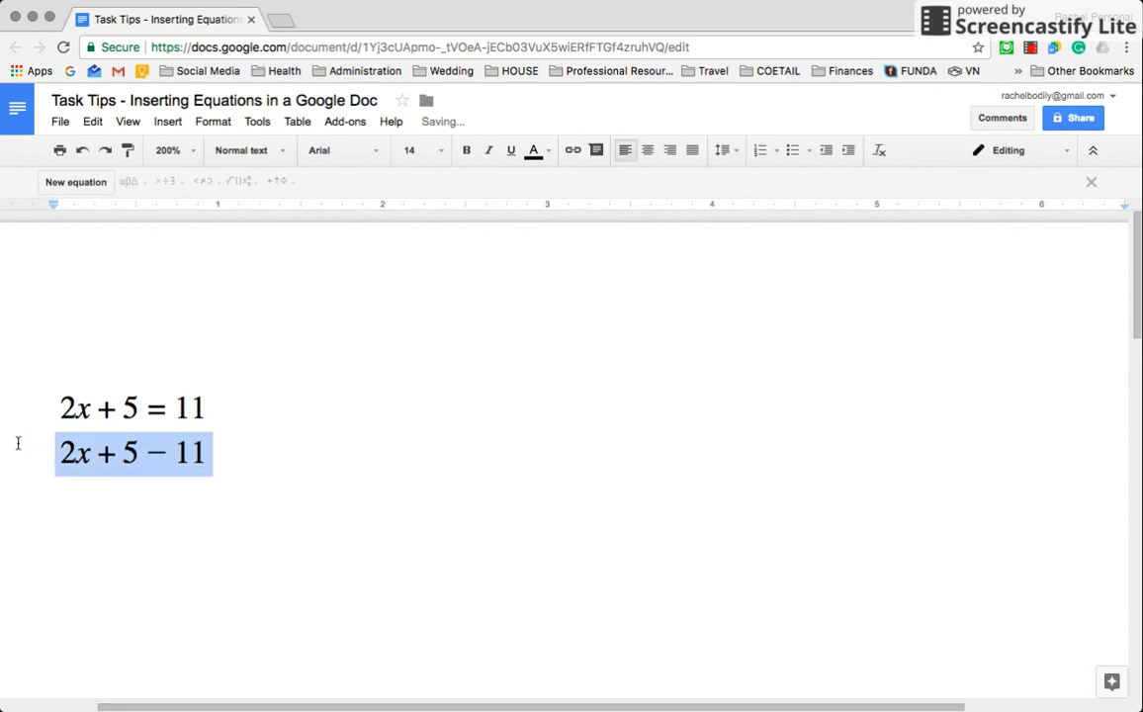
{"action": "key", "text": "BackSpace"}
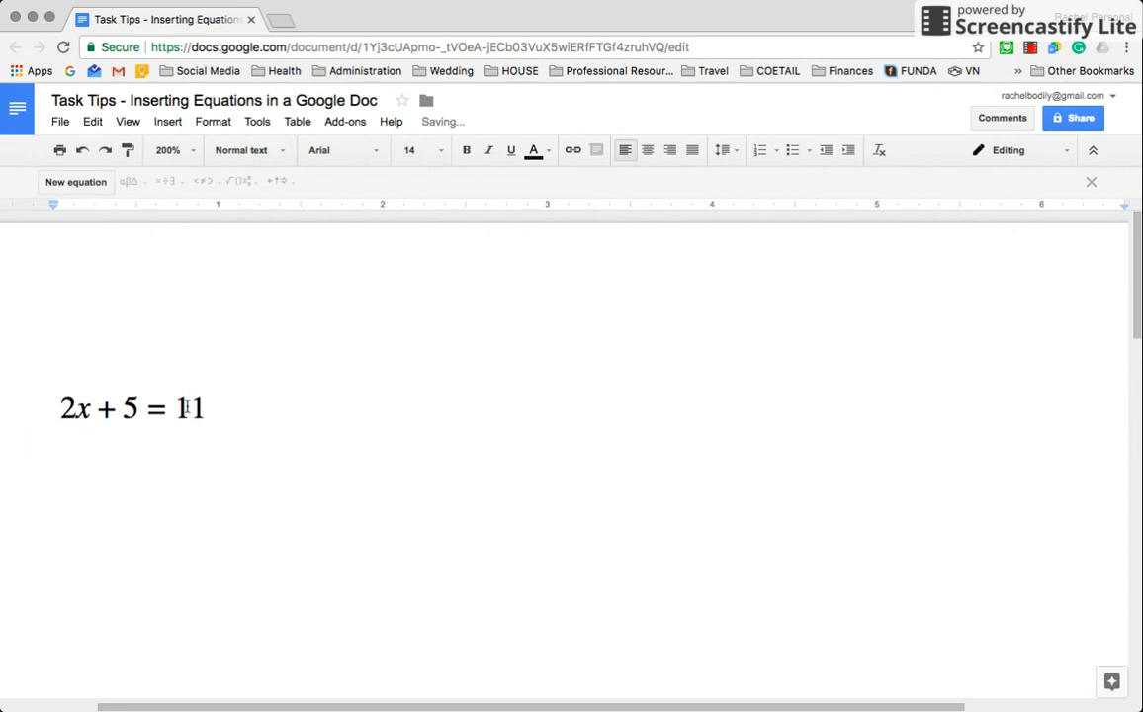
{"action": "key", "text": "super+v"}
Change the second-line equation to 2x = 6 by replacing everything after 2x.
{"action": "left_click", "coordinate": [190, 452]}
{"action": "left_click_drag", "start_coordinate": [205, 452], "coordinate": [153, 451]}
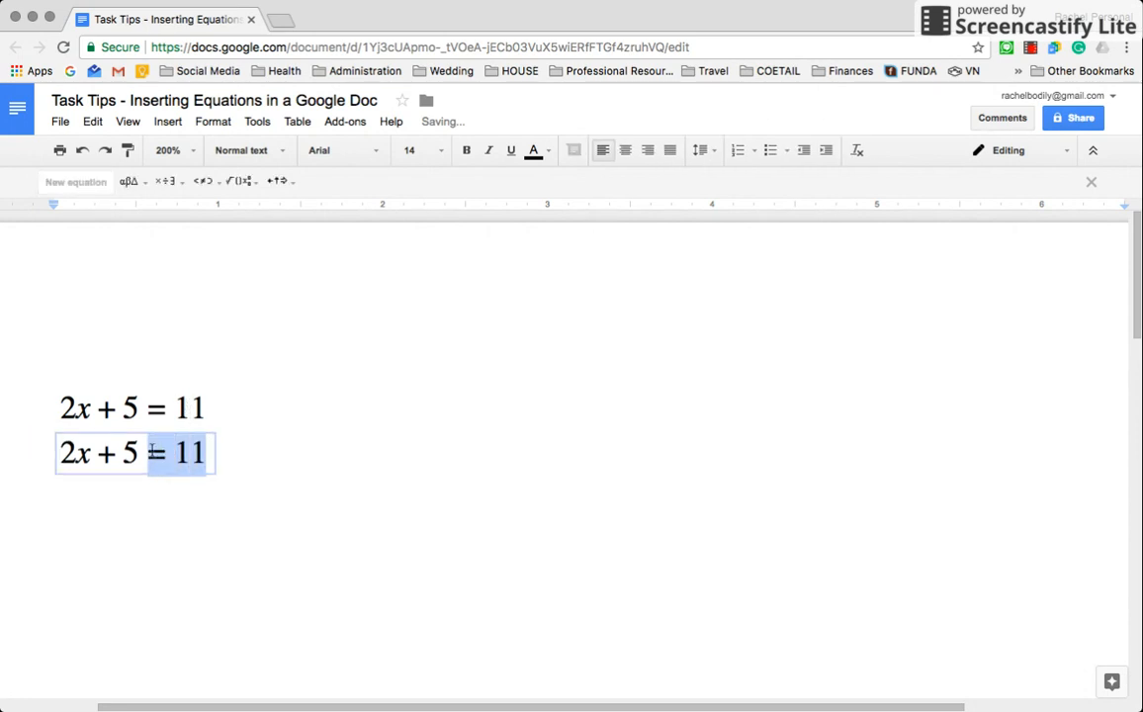
{"action": "left_click", "coordinate": [118, 453]}
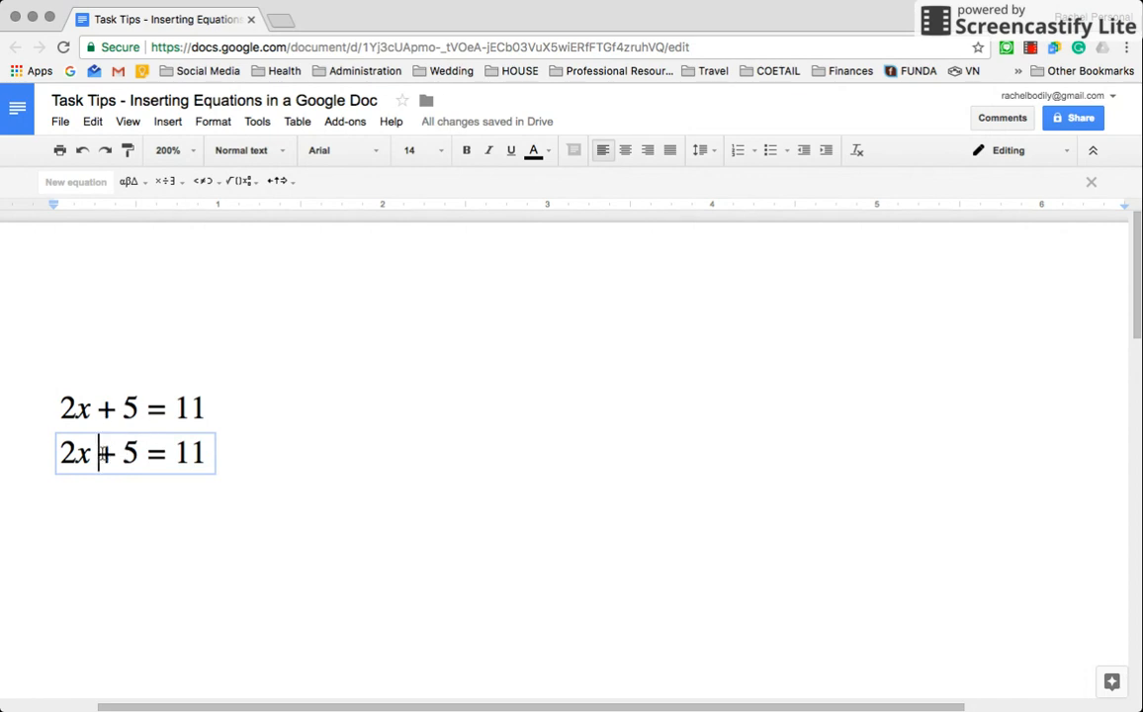
{"action": "left_click_drag", "start_coordinate": [206, 452], "coordinate": [106, 453]}
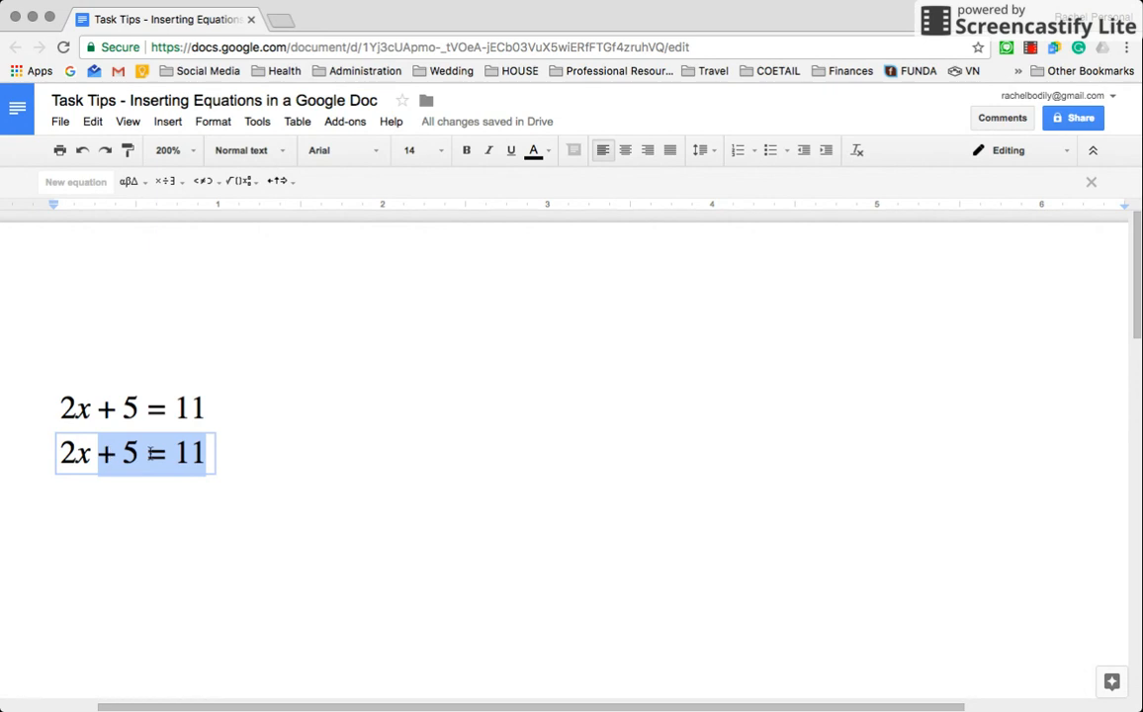
{"action": "type", "text": "=-"}
{"action": "key", "text": "BackSpace"}
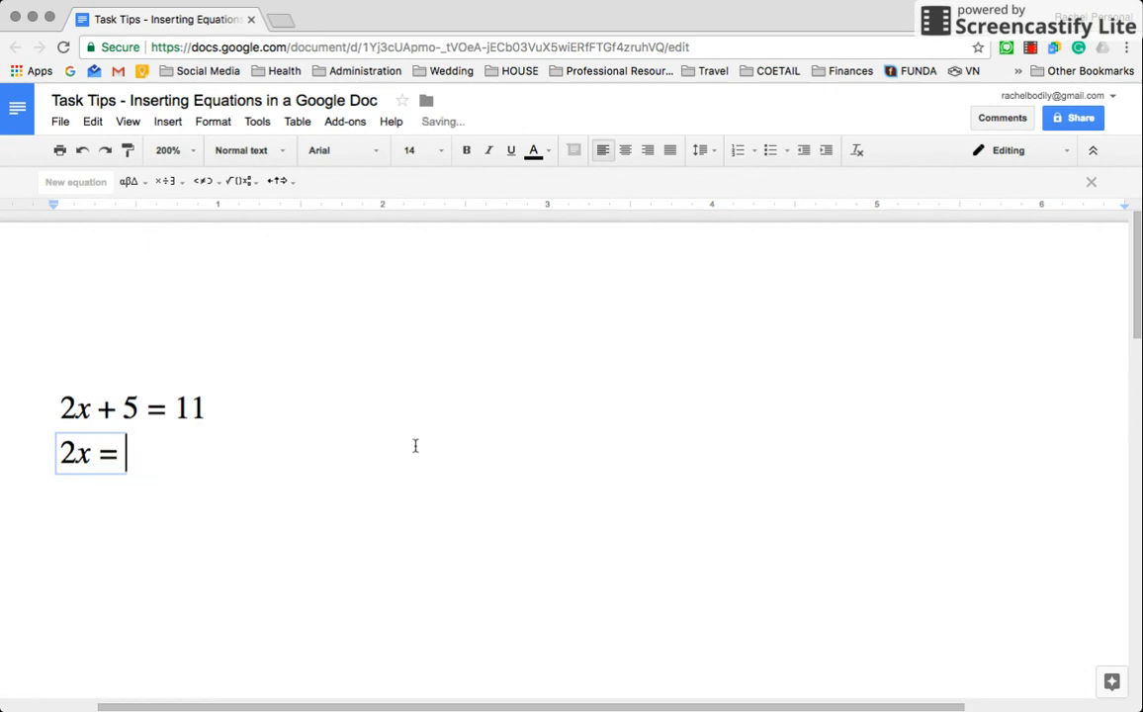
{"action": "type", "text": "6"}
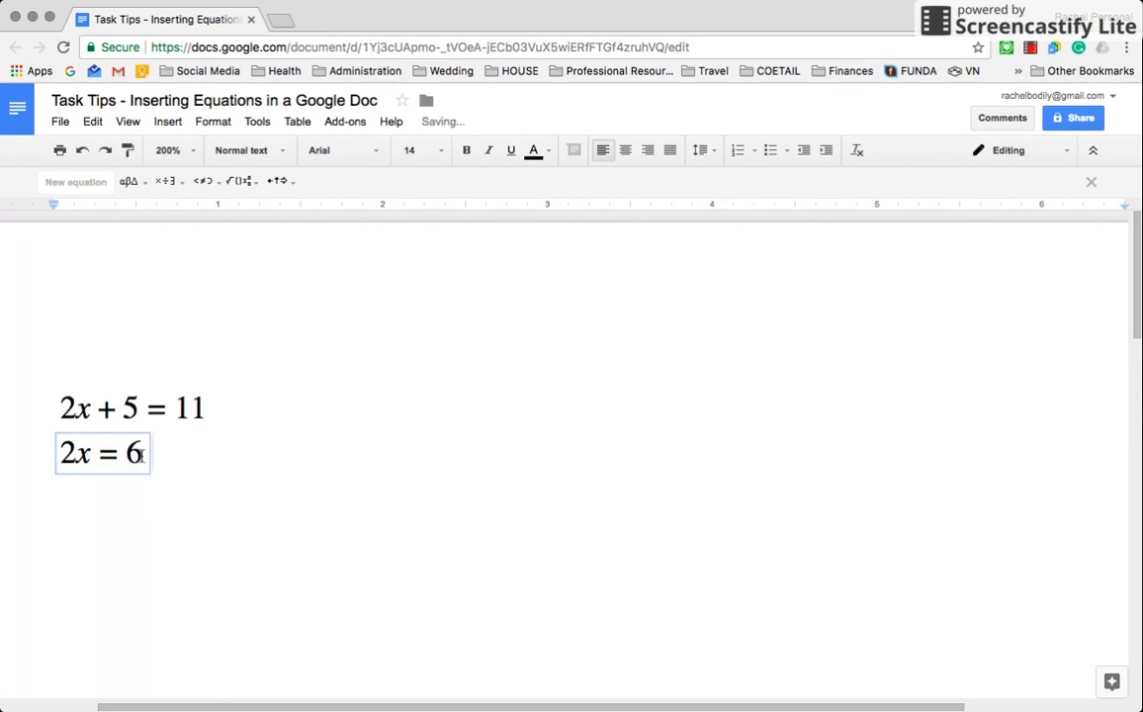
Duplicate the equation 2x = 6 on a new third line.
{"action": "left_click_drag", "start_coordinate": [153, 454], "coordinate": [83, 455]}
{"action": "left_click", "coordinate": [174, 462]}
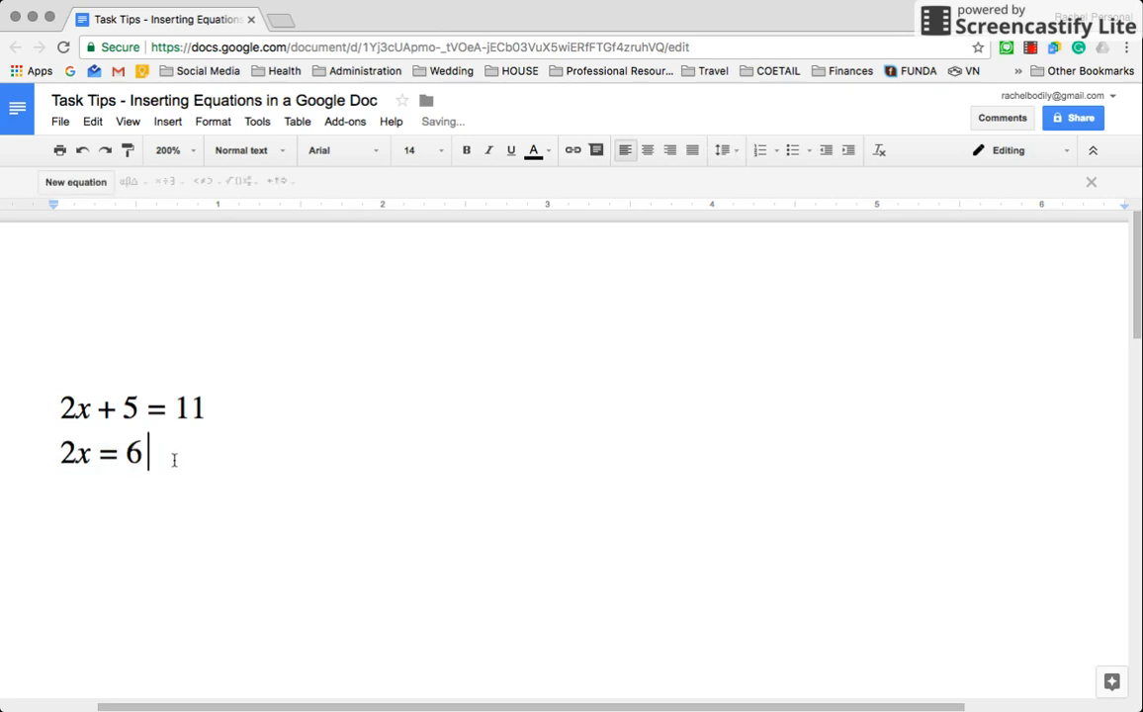
{"action": "key", "text": "Return"}
{"action": "key", "text": "ctrl+v"}
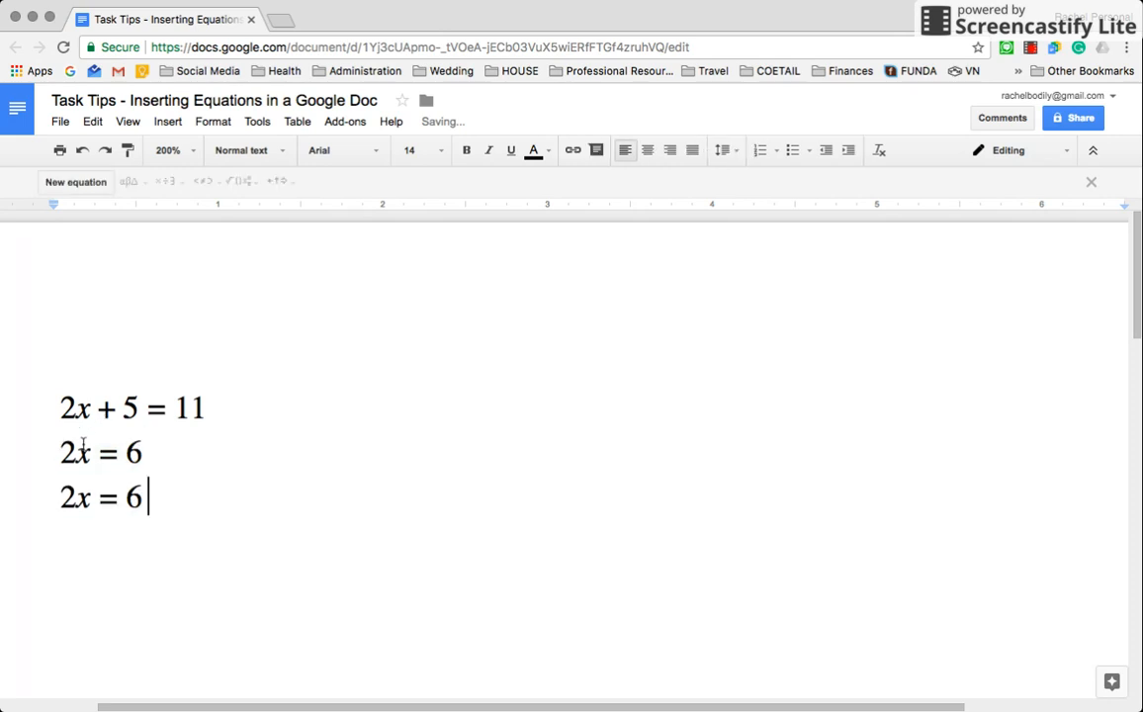
Change the third-line equation to x = 3.
{"action": "left_click", "coordinate": [80, 500]}
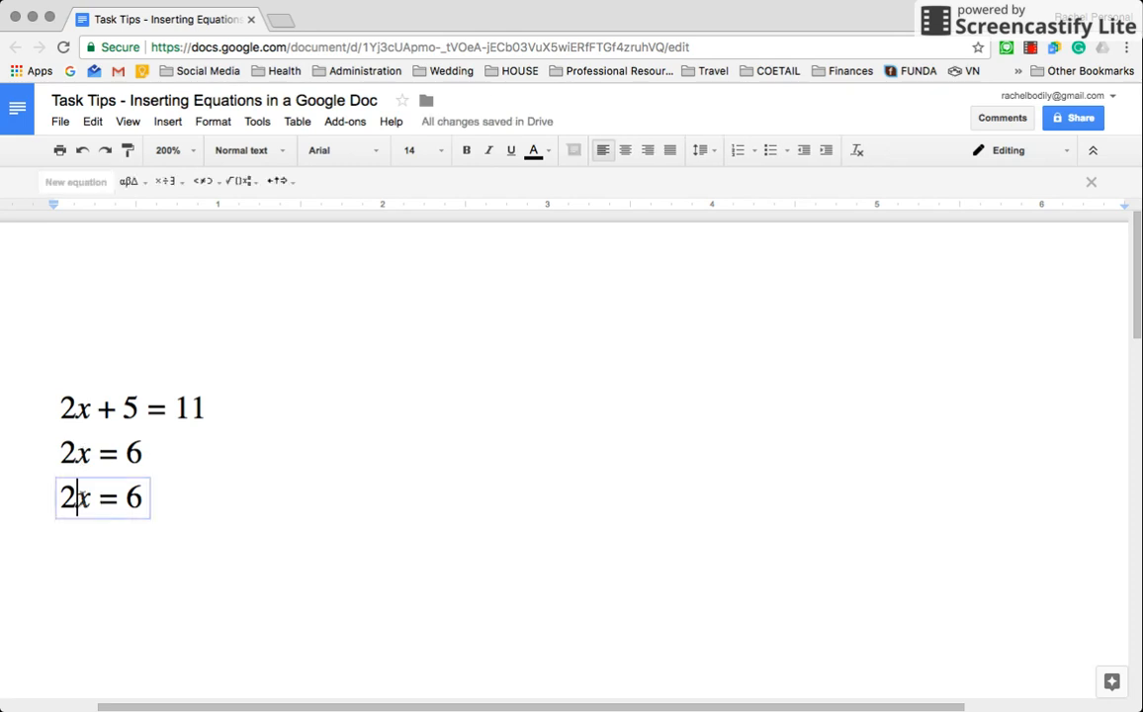
{"action": "key", "text": "BackSpace"}
{"action": "left_click", "coordinate": [115, 494]}
{"action": "left_click", "coordinate": [127, 493]}
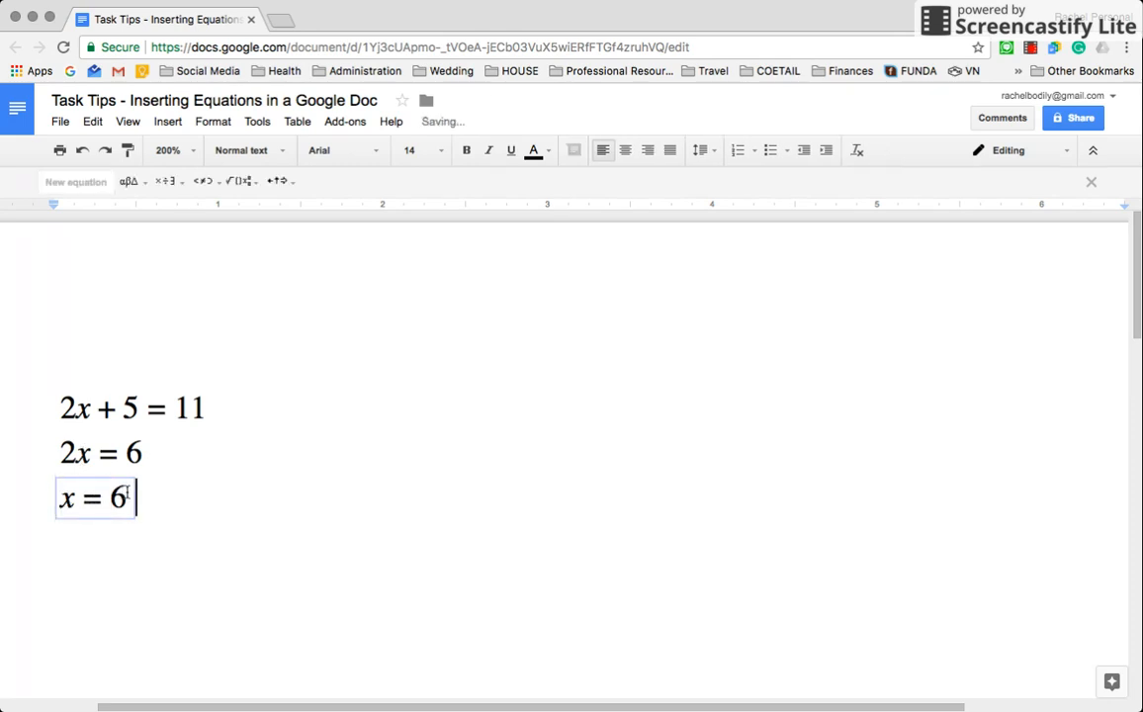
{"action": "key", "text": "BackSpace"}
{"action": "type", "text": "3"}
{"action": "left_click", "coordinate": [230, 503]}
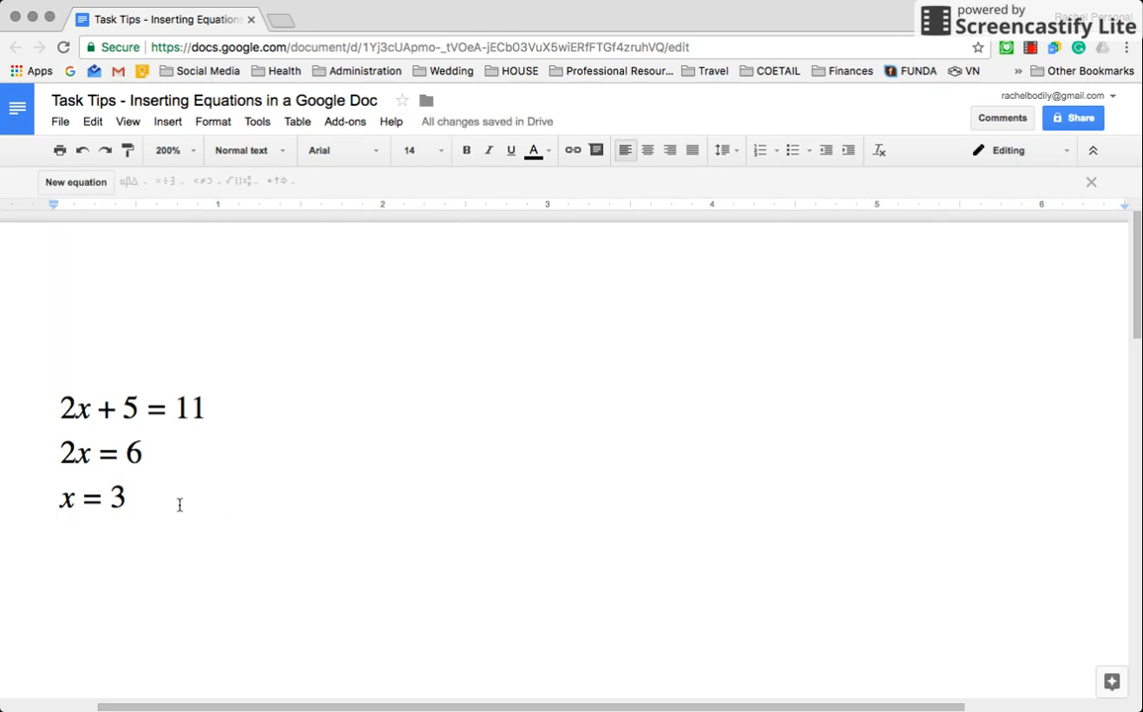
Center all three equation lines on the page.
{"action": "left_click_drag", "start_coordinate": [145, 513], "coordinate": [61, 404]}
{"action": "left_click", "coordinate": [648, 150]}
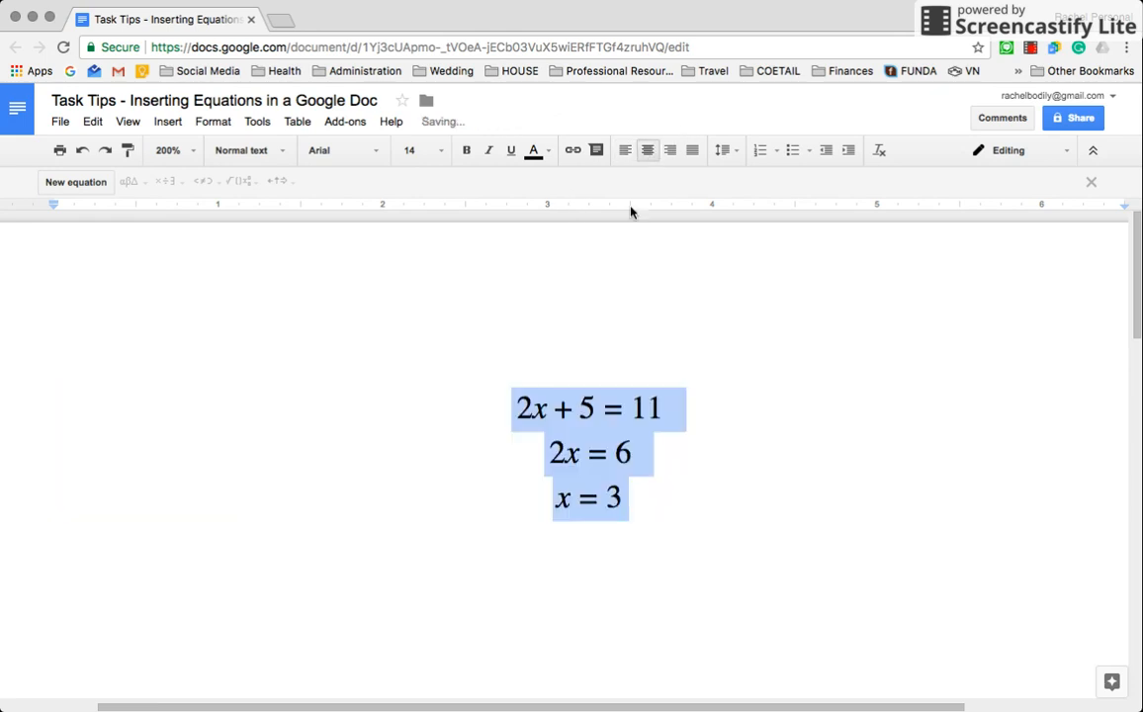
{"action": "left_click", "coordinate": [725, 492]}
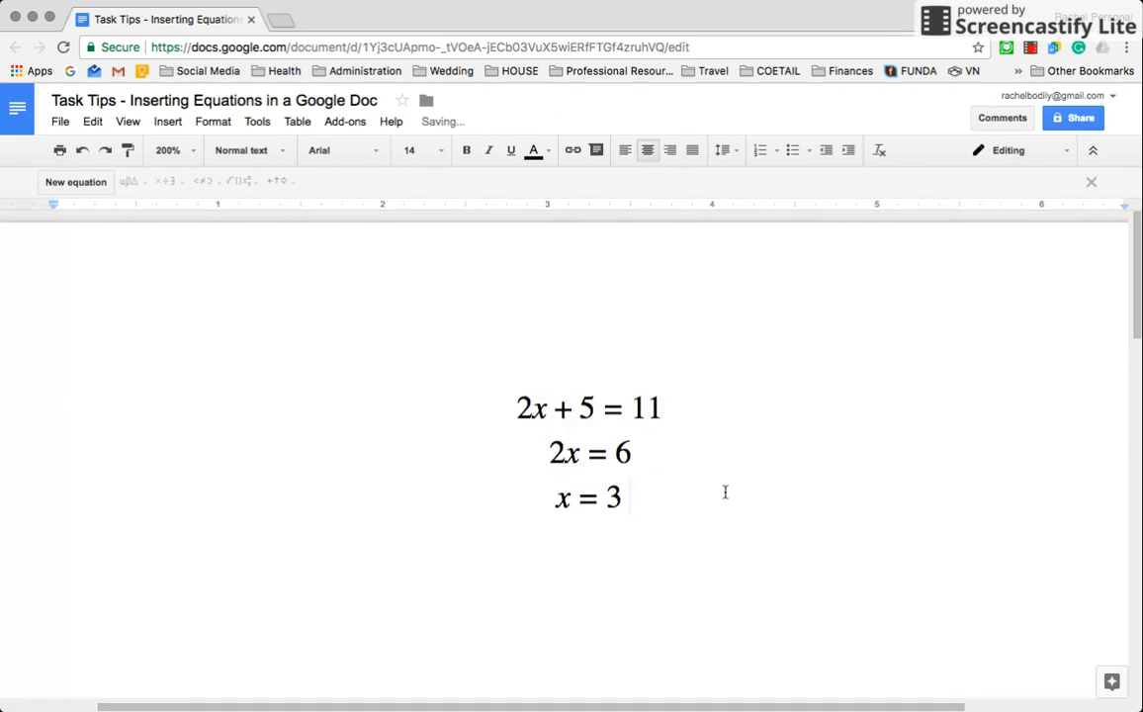
{"action": "key", "text": "BackSpace"}
{"action": "key", "text": "BackSpace"}
{"action": "key", "text": "BackSpace"}
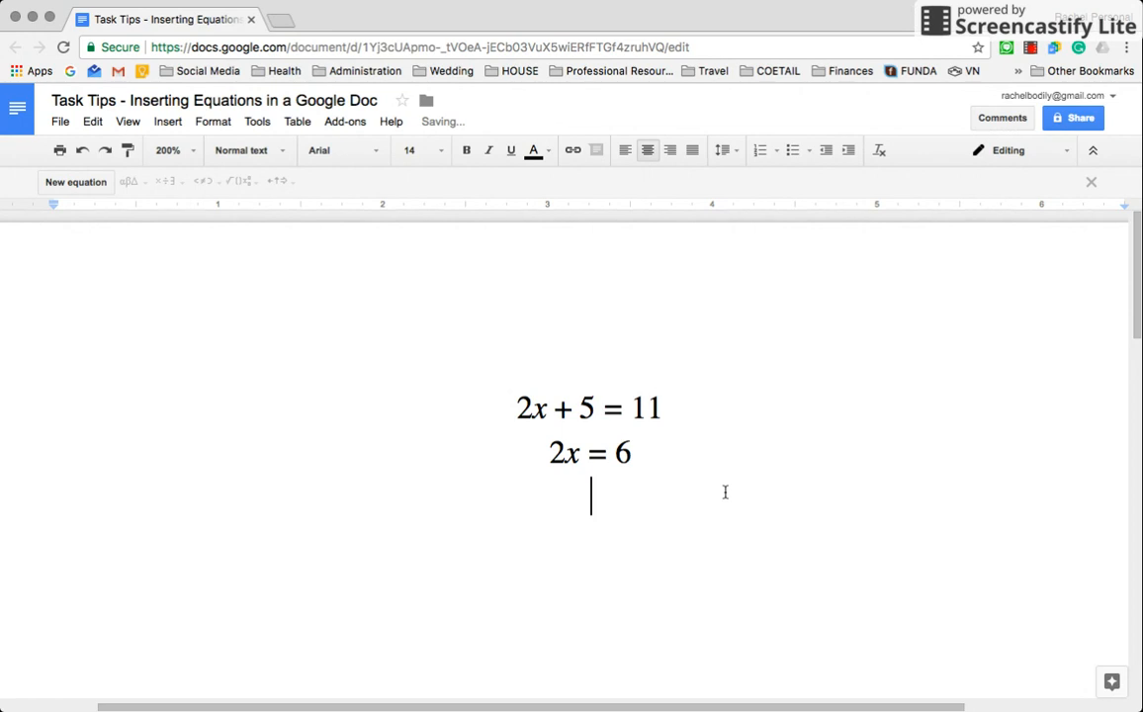
{"action": "key", "text": "super+z"}
Select all three equation lines and delete them to clear the page.
{"action": "left_click_drag", "start_coordinate": [700, 475], "coordinate": [482, 387]}
{"action": "left_click", "coordinate": [694, 487]}
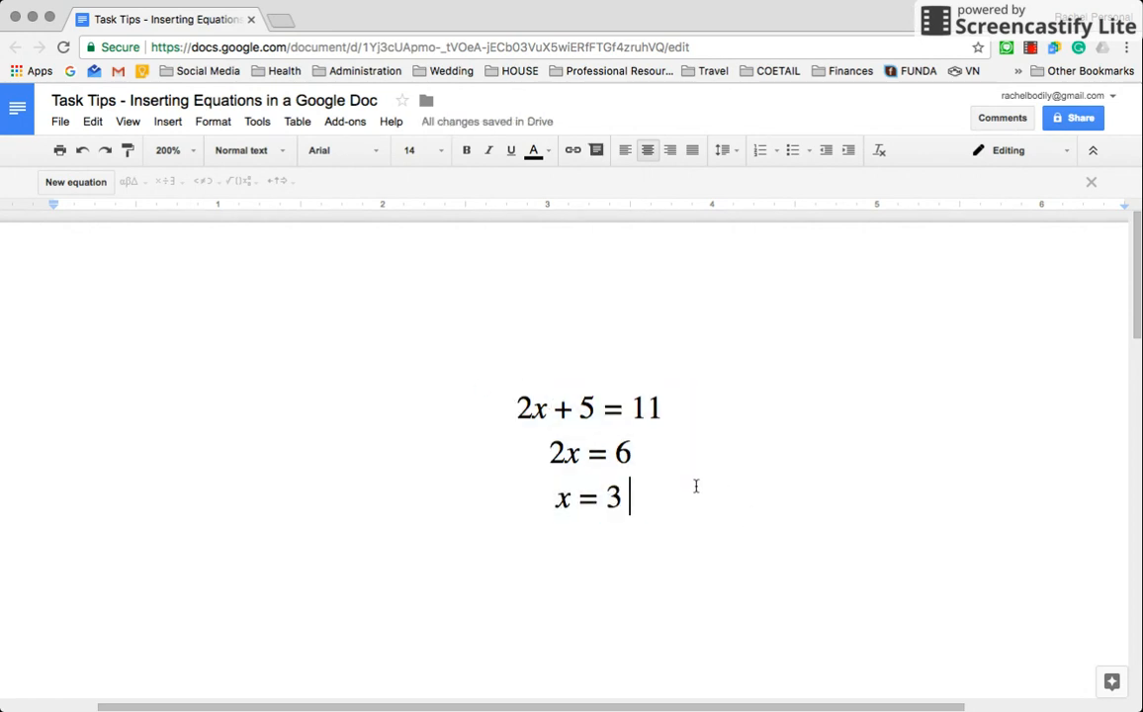
{"action": "key", "text": "Return"}
{"action": "left_click", "coordinate": [419, 358], "text": "shift"}
{"action": "key", "text": "BackSpace"}
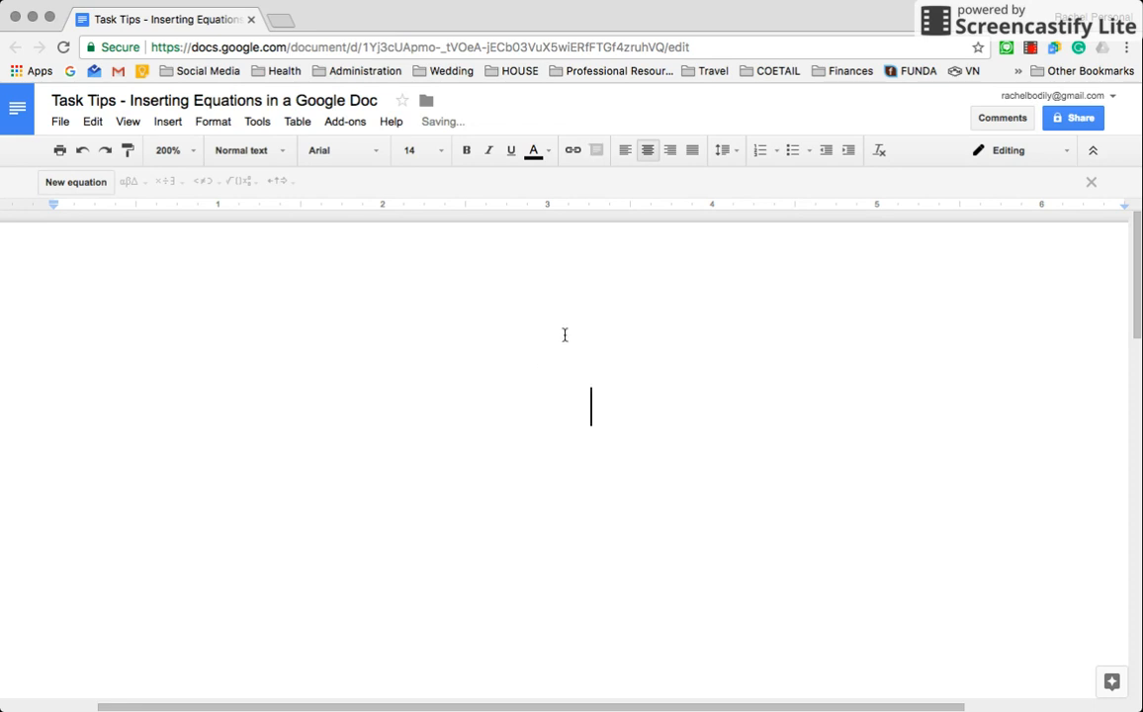
Insert a new left-aligned equation on the cleared page and add a fraction with x+5 as its numerator.
{"action": "key", "text": "BackSpace"}
{"action": "left_click", "coordinate": [167, 121]}
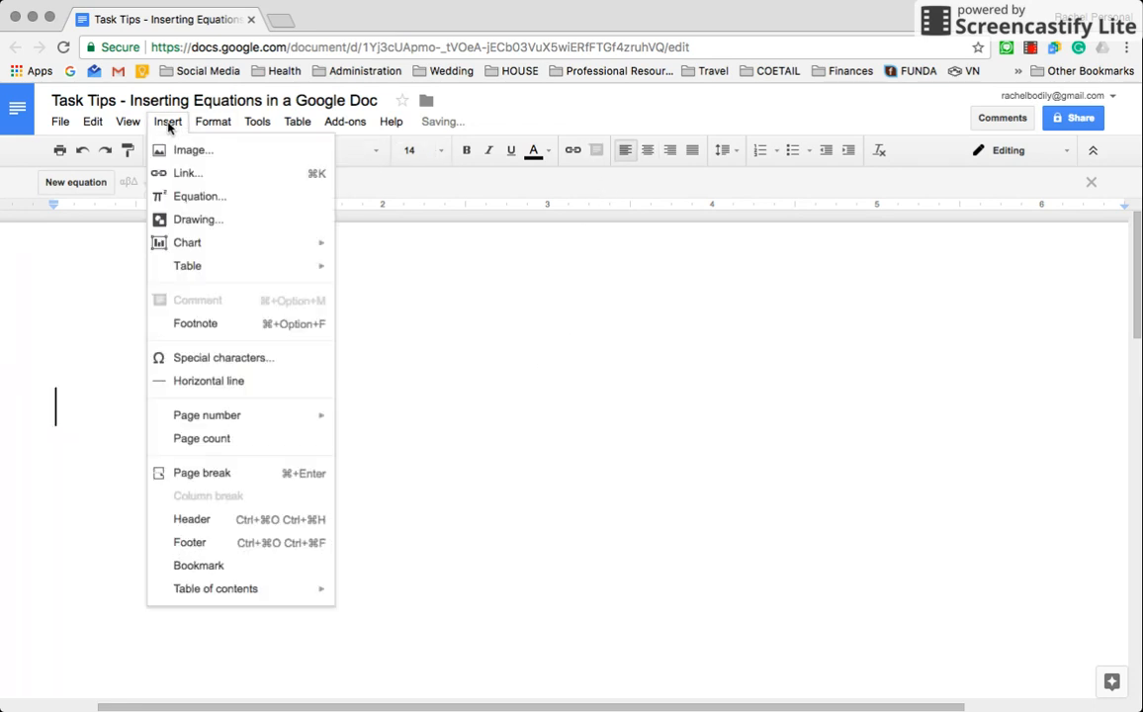
{"action": "left_click", "coordinate": [167, 121]}
{"action": "left_click", "coordinate": [167, 122]}
{"action": "left_click", "coordinate": [182, 196]}
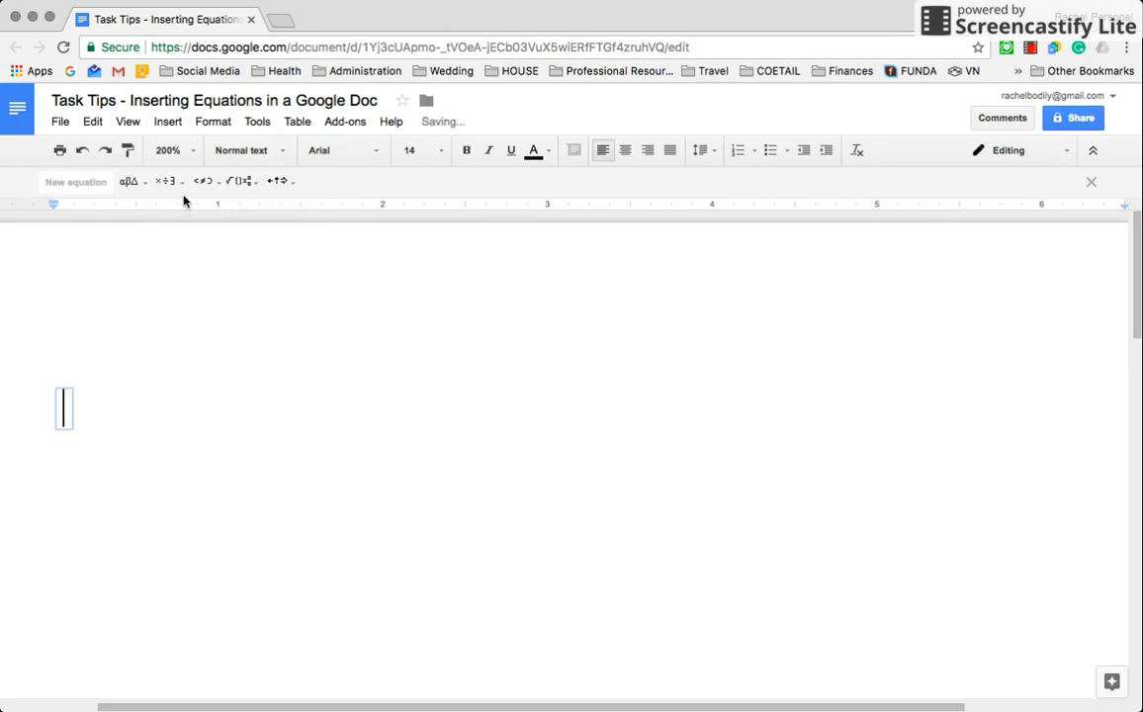
{"action": "left_click", "coordinate": [251, 186]}
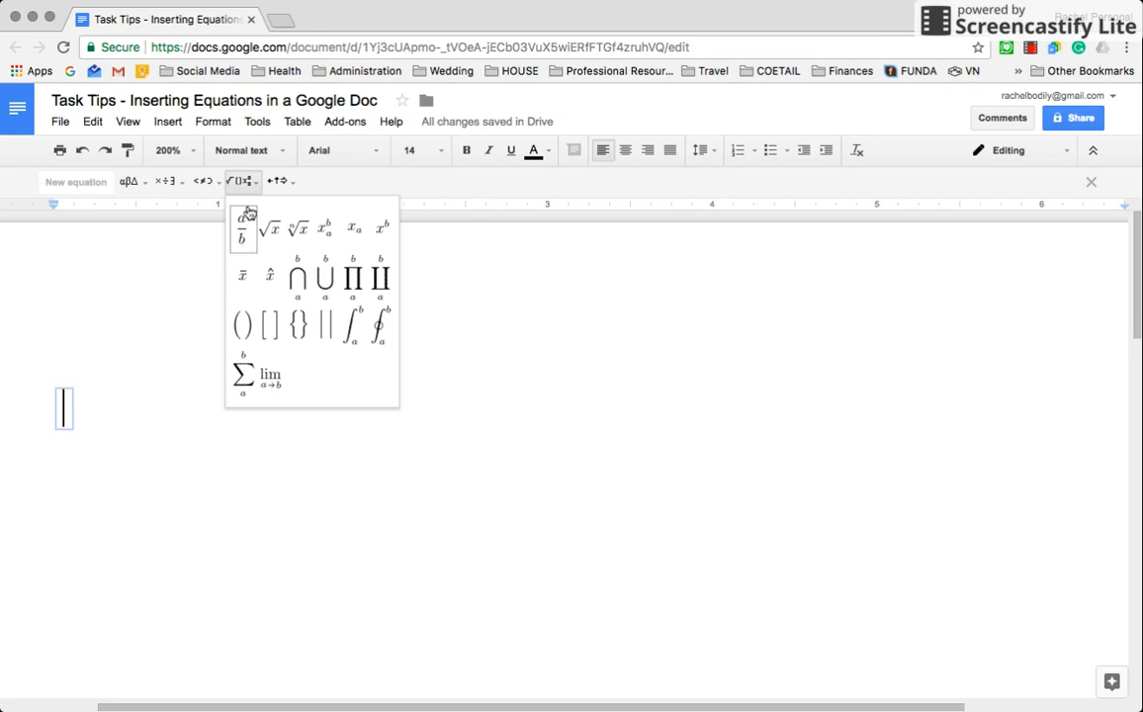
{"action": "left_click", "coordinate": [243, 230]}
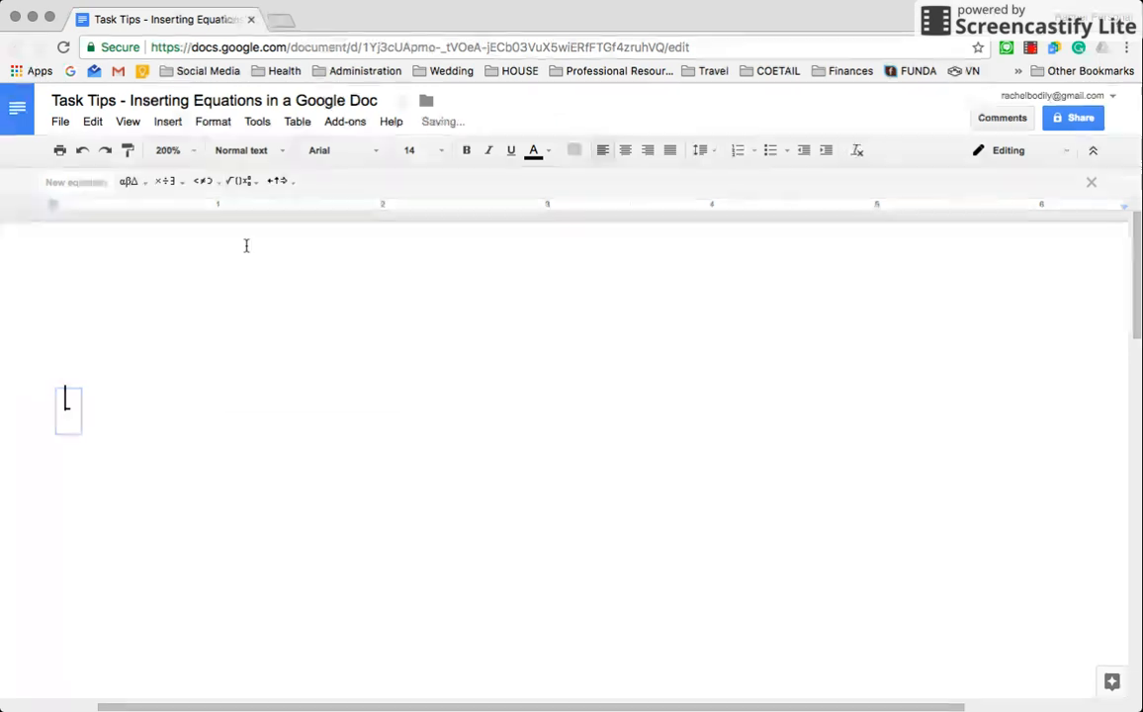
{"action": "type", "text": "x+5"}
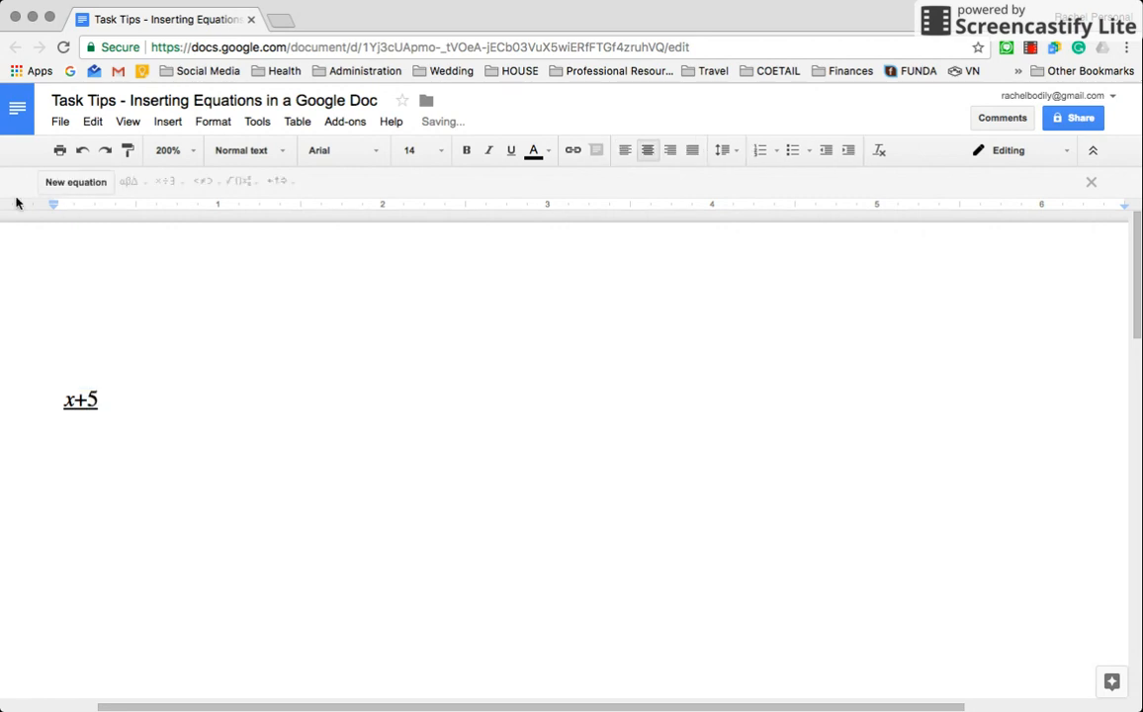
Enter 7 as the fraction's denominator and add an equals sign after the fraction.
{"action": "key", "text": "Down"}
{"action": "left_click", "coordinate": [86, 420]}
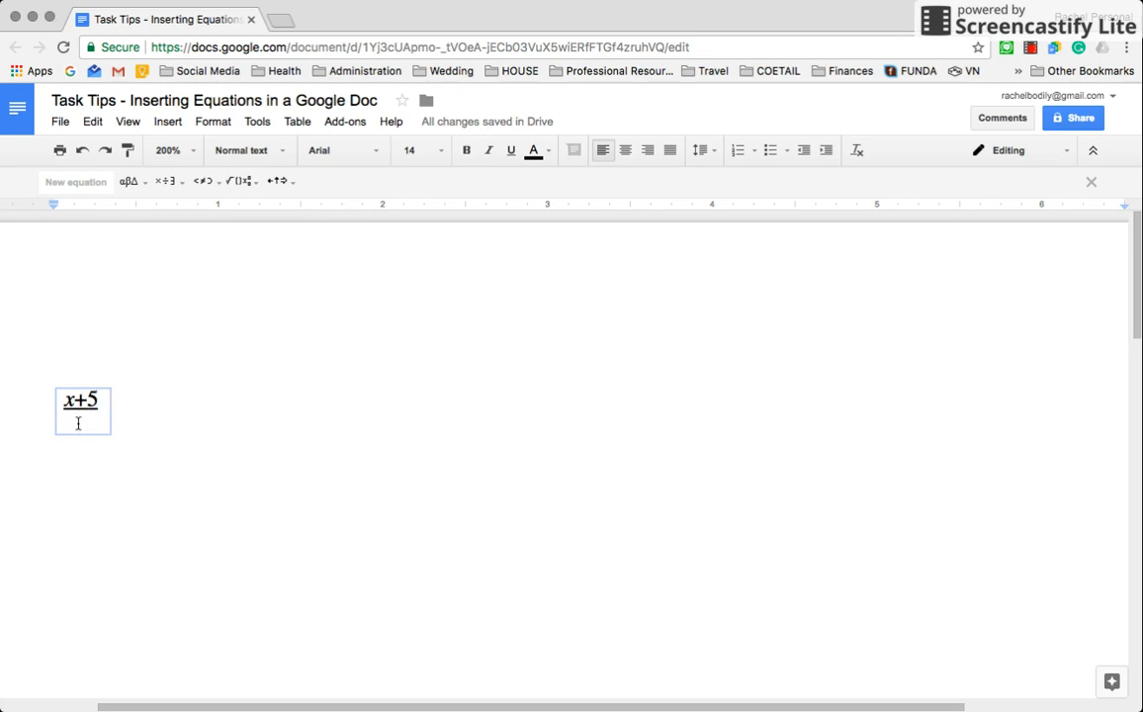
{"action": "type", "text": "7"}
{"action": "key", "text": "Right"}
{"action": "type", "text": "="}
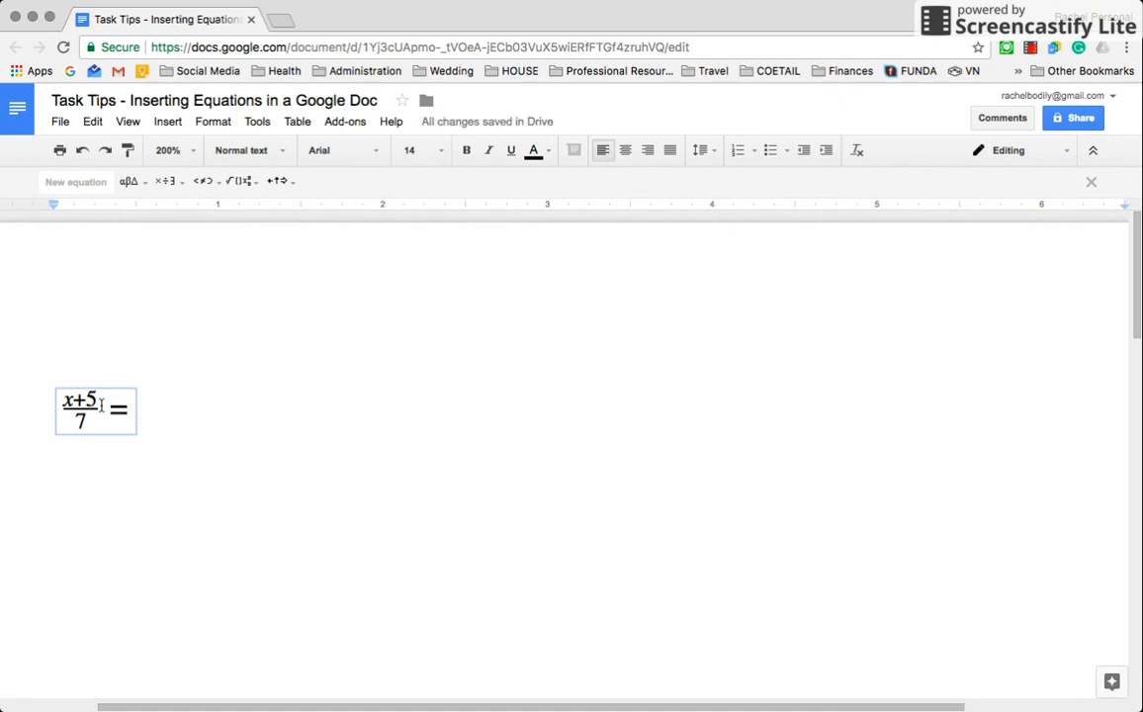
Add the fraction 2/3 after the equals sign.
{"action": "left_click", "coordinate": [252, 186]}
{"action": "left_click", "coordinate": [245, 237]}
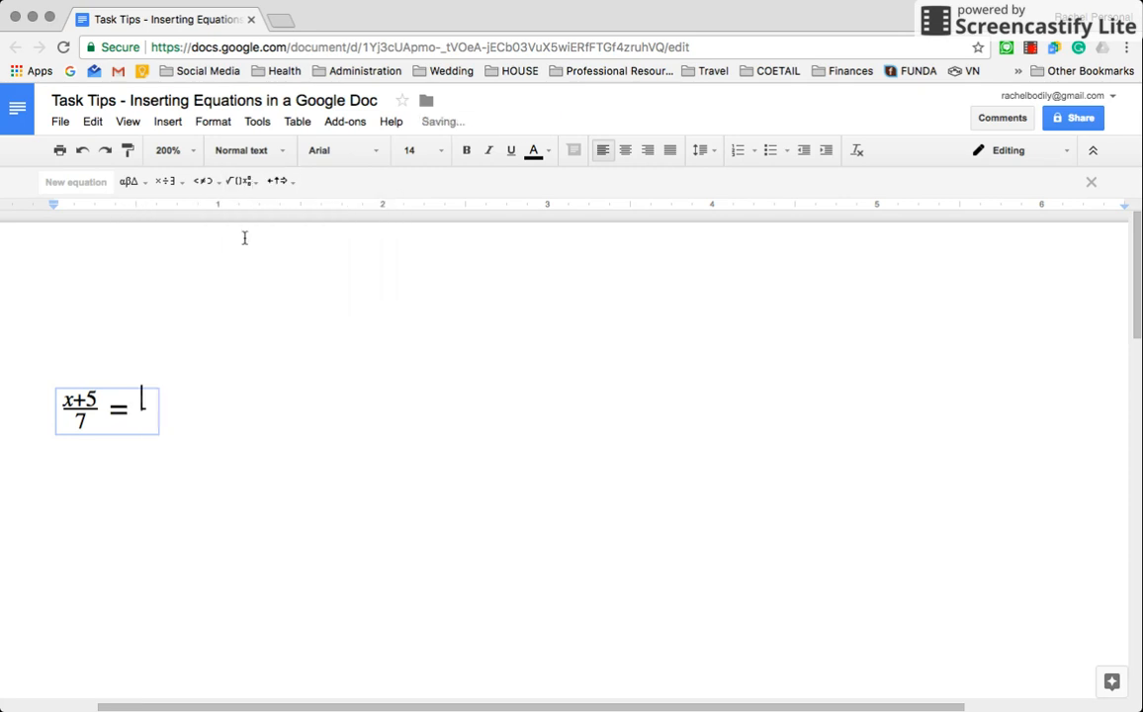
{"action": "type", "text": "2"}
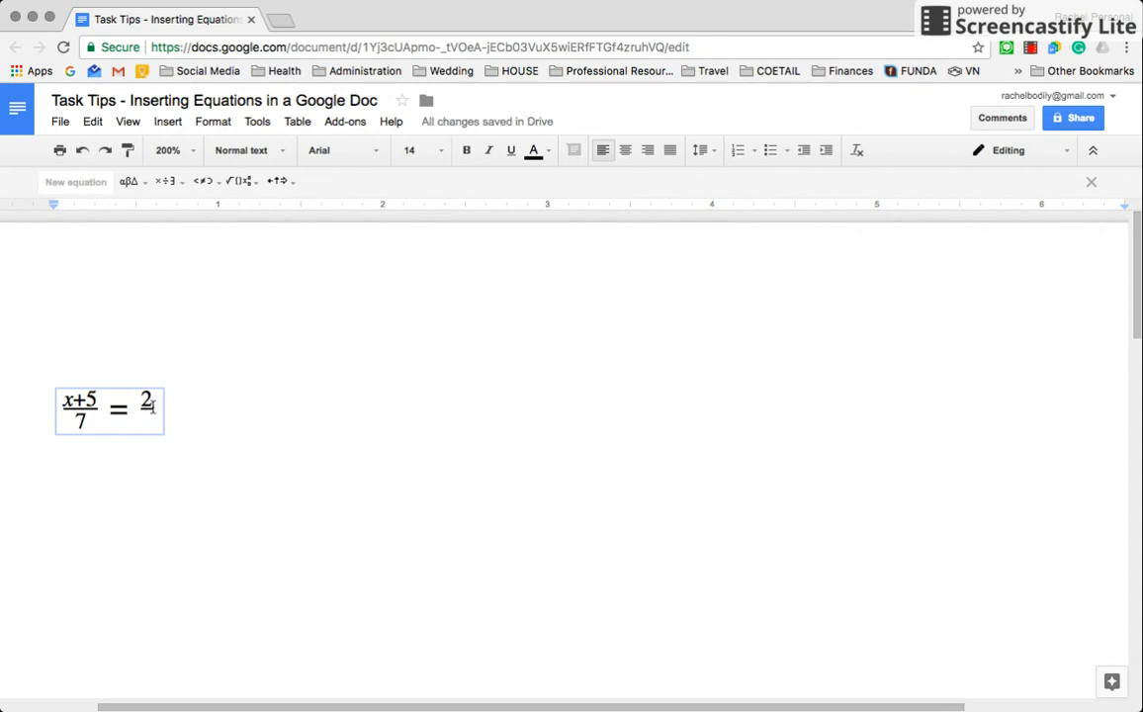
{"action": "type", "text": "3"}
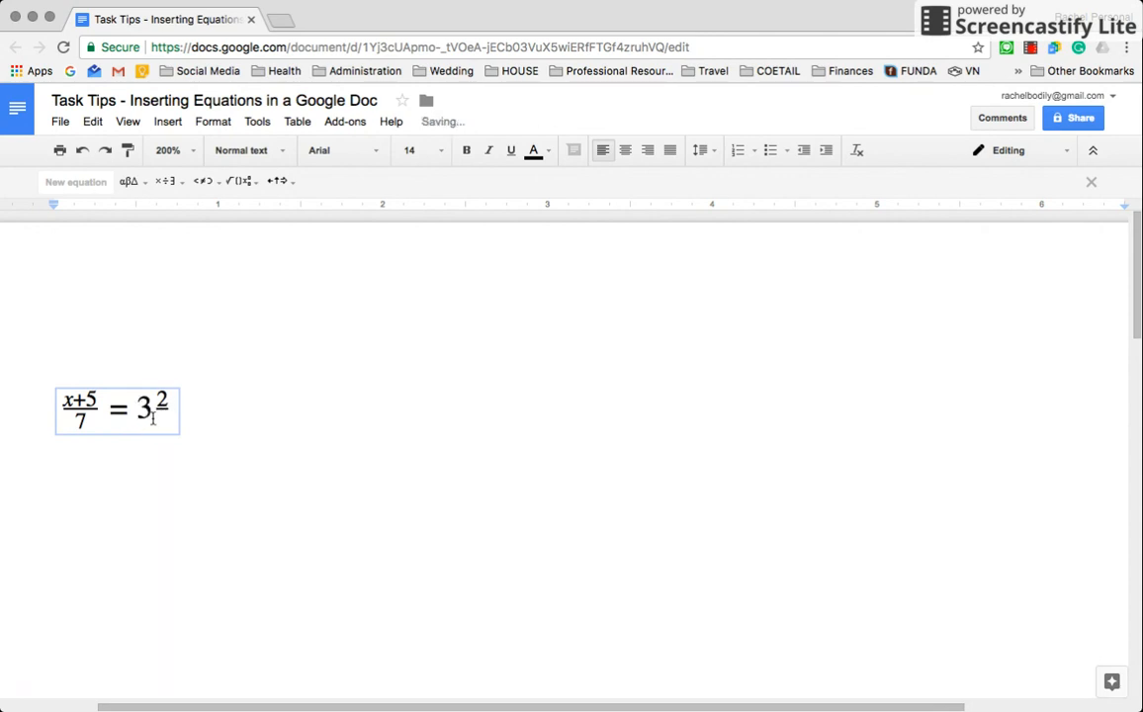
{"action": "key", "text": "BackSpace"}
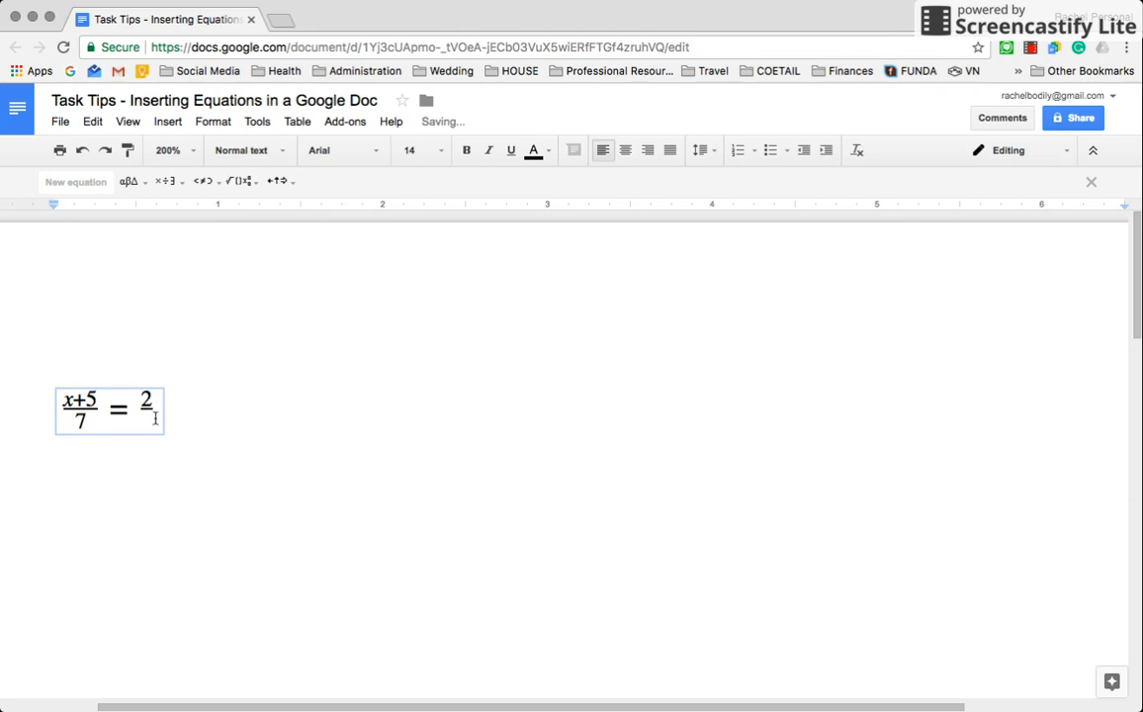
{"action": "type", "text": "3"}
Duplicate the fraction equation on the second line and align that line left.
{"action": "left_click_drag", "start_coordinate": [158, 416], "coordinate": [72, 415]}
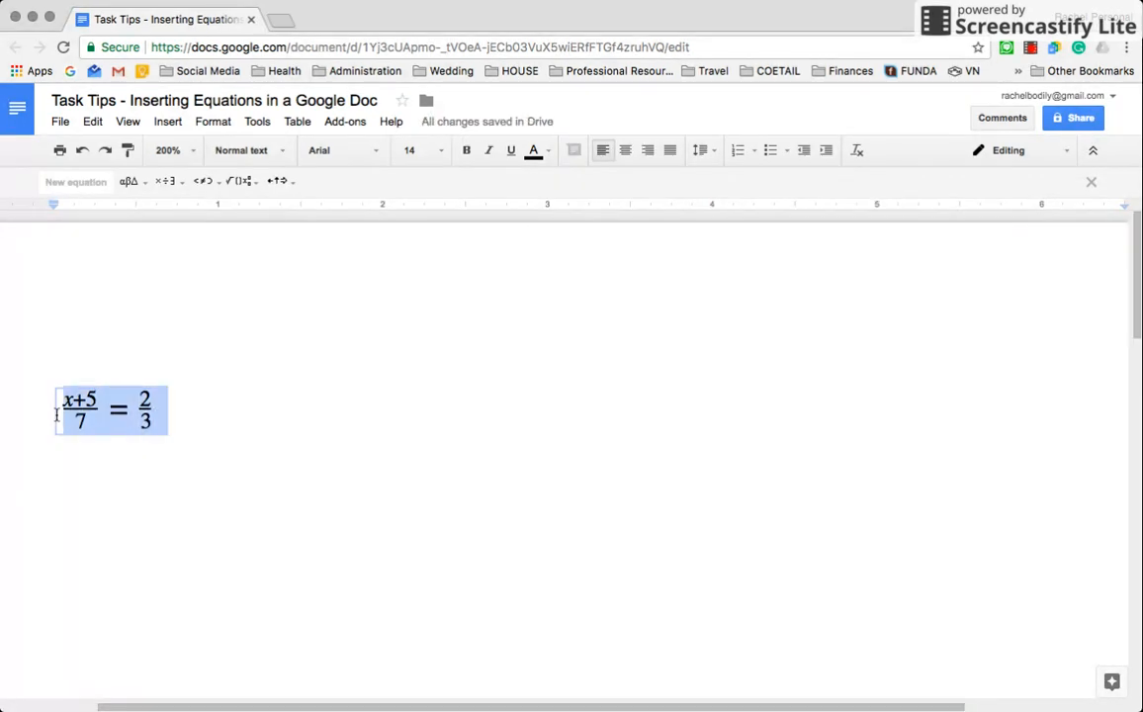
{"action": "left_click", "coordinate": [149, 455]}
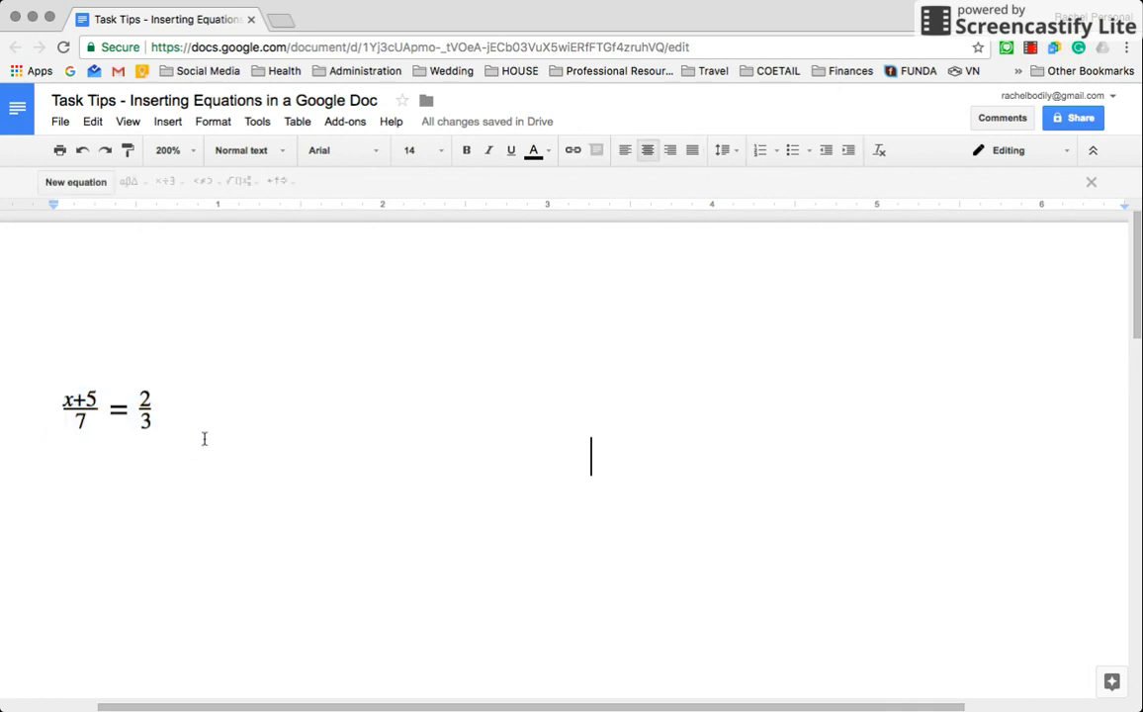
{"action": "left_click", "coordinate": [623, 151]}
{"action": "key", "text": "super+v"}
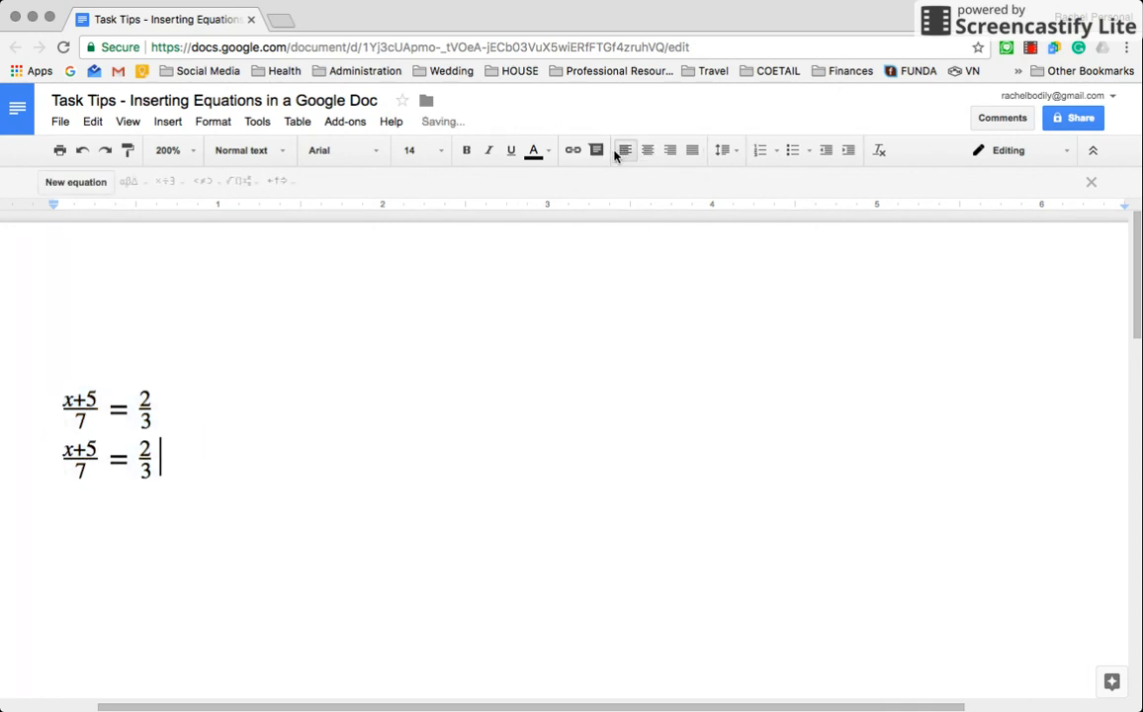
Delete the duplicated equation from the second line.
{"action": "left_click", "coordinate": [151, 452]}
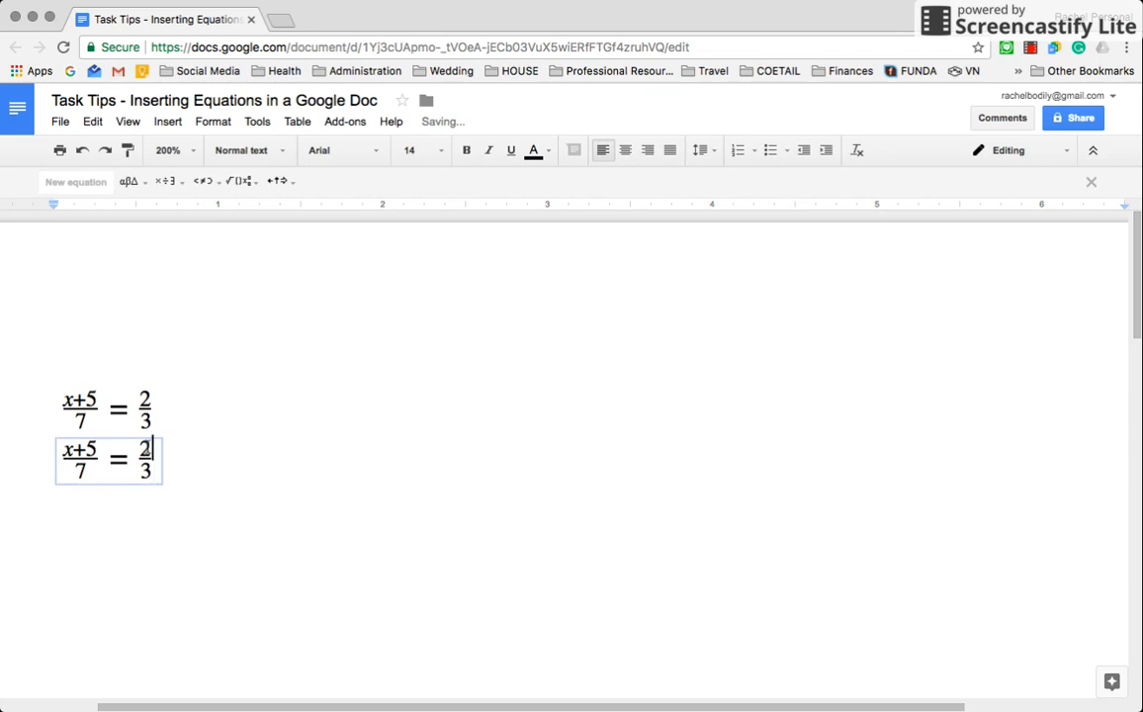
{"action": "left_click_drag", "start_coordinate": [171, 451], "coordinate": [7, 457]}
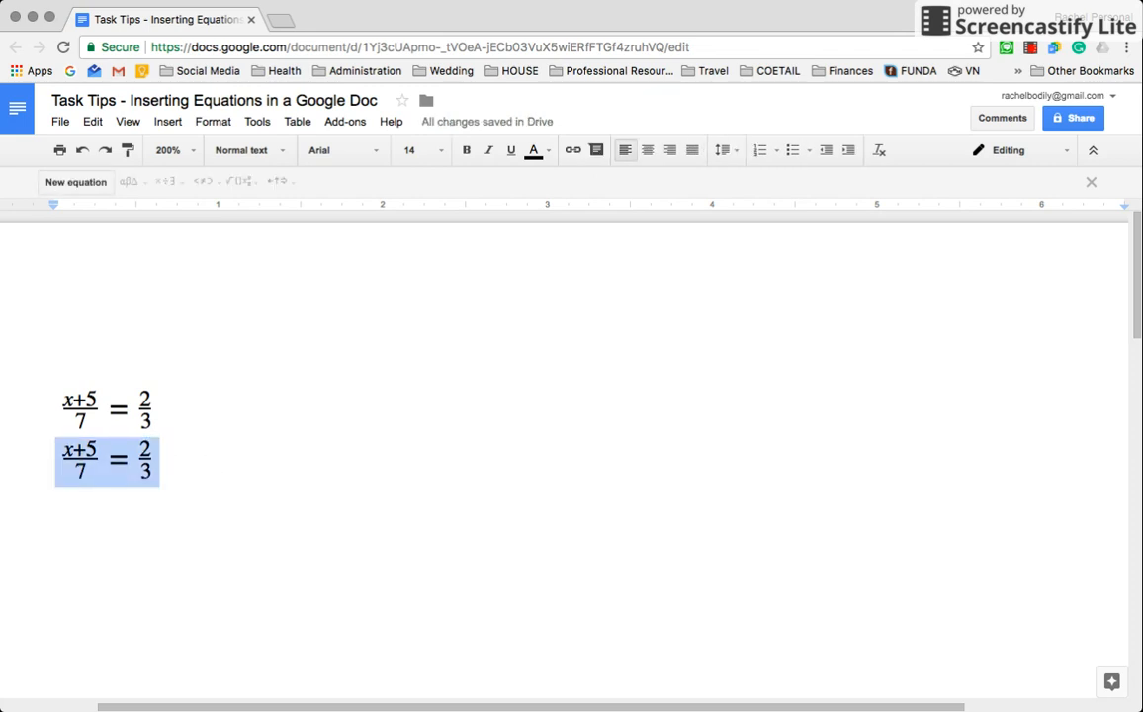
{"action": "key", "text": "BackSpace"}
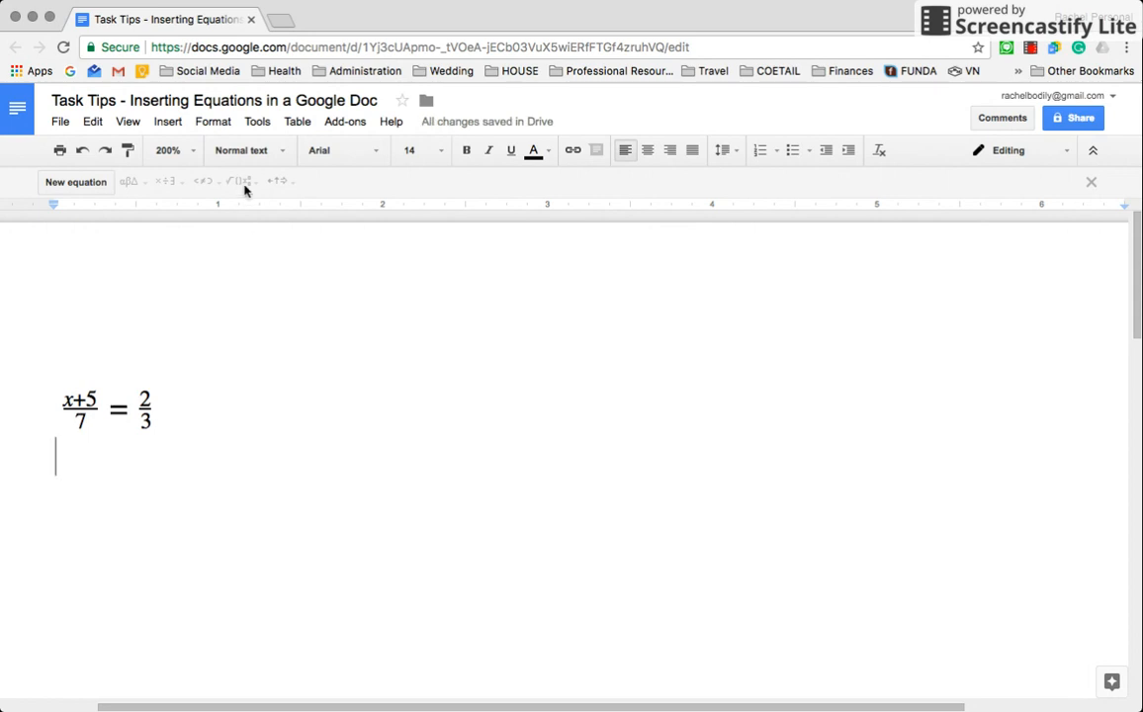
Insert an equation on the second line reading 2 • 7 =, using the bullet operator for multiplication.
{"action": "left_click", "coordinate": [207, 122]}
{"action": "mouse_move", "coordinate": [161, 121]}
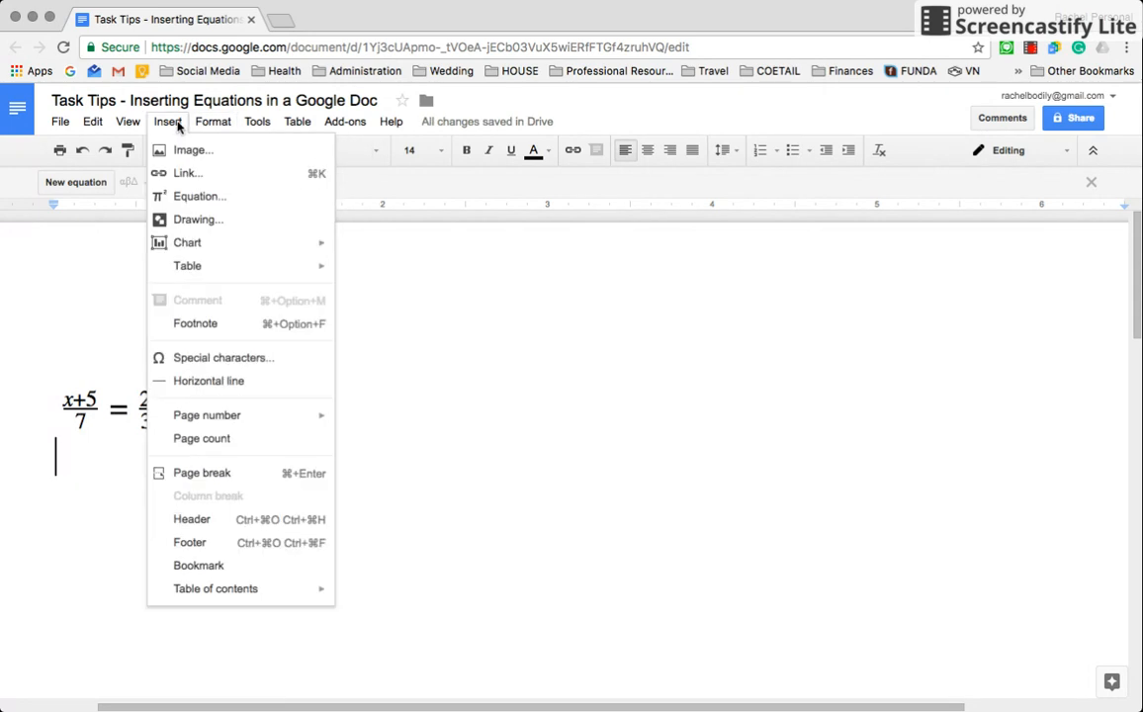
{"action": "left_click", "coordinate": [191, 196]}
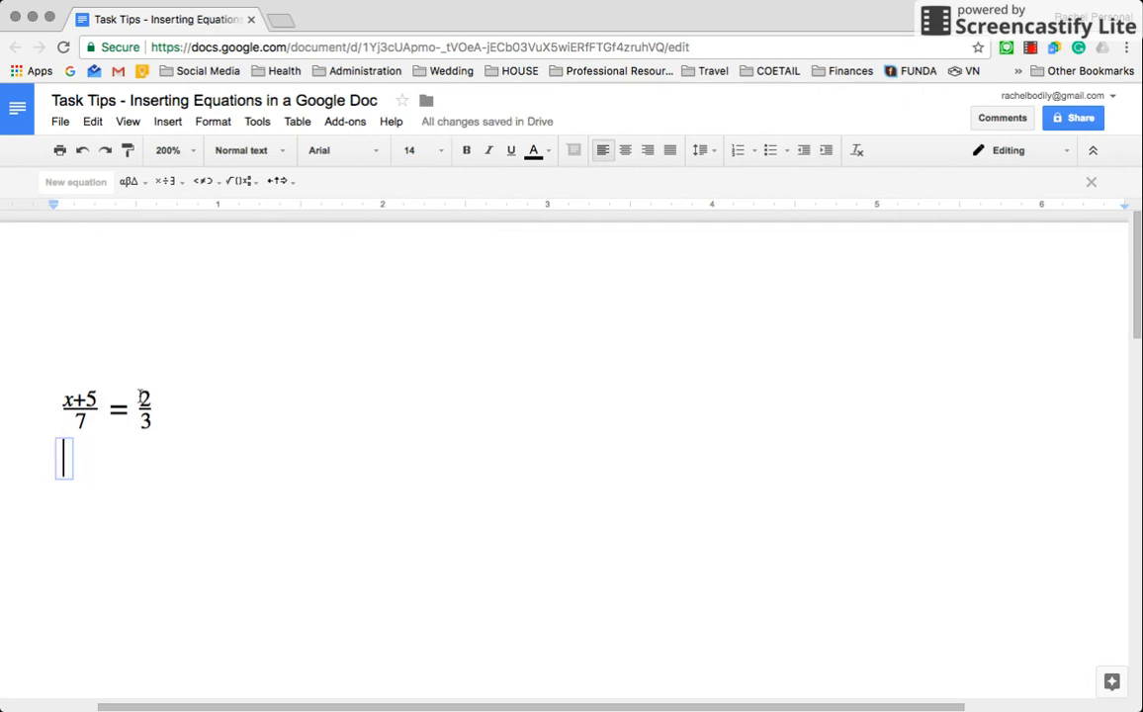
{"action": "type", "text": "2"}
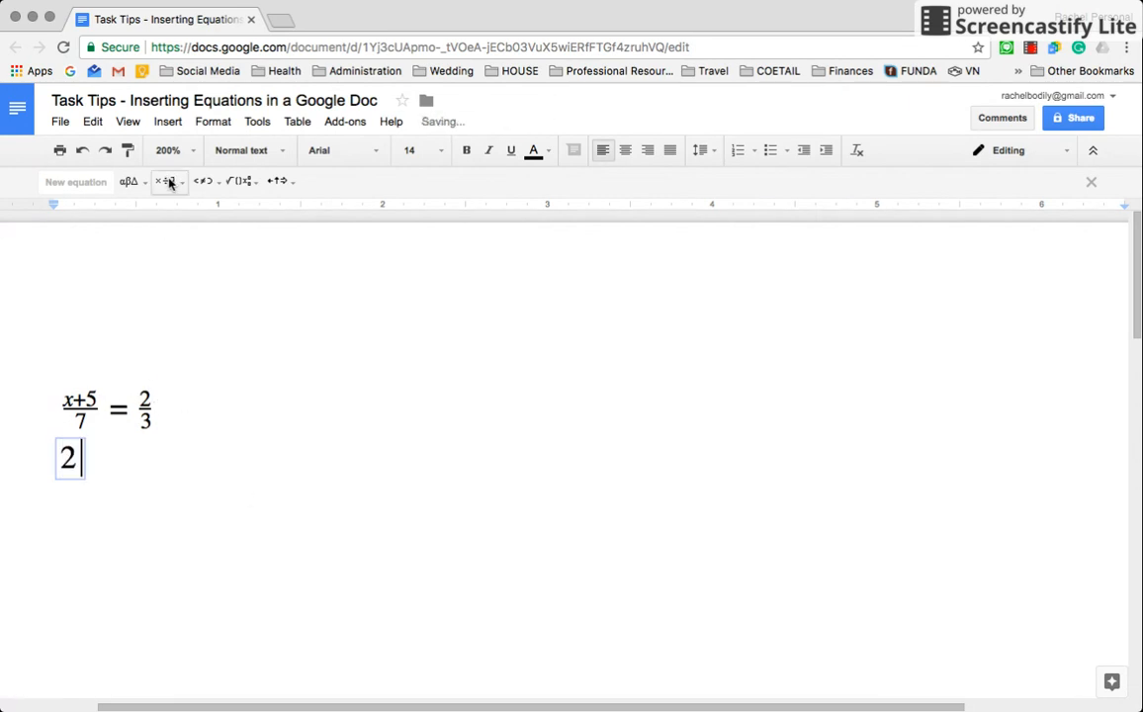
{"action": "left_click", "coordinate": [169, 181]}
{"action": "left_click", "coordinate": [192, 232]}
{"action": "type", "text": "7="}
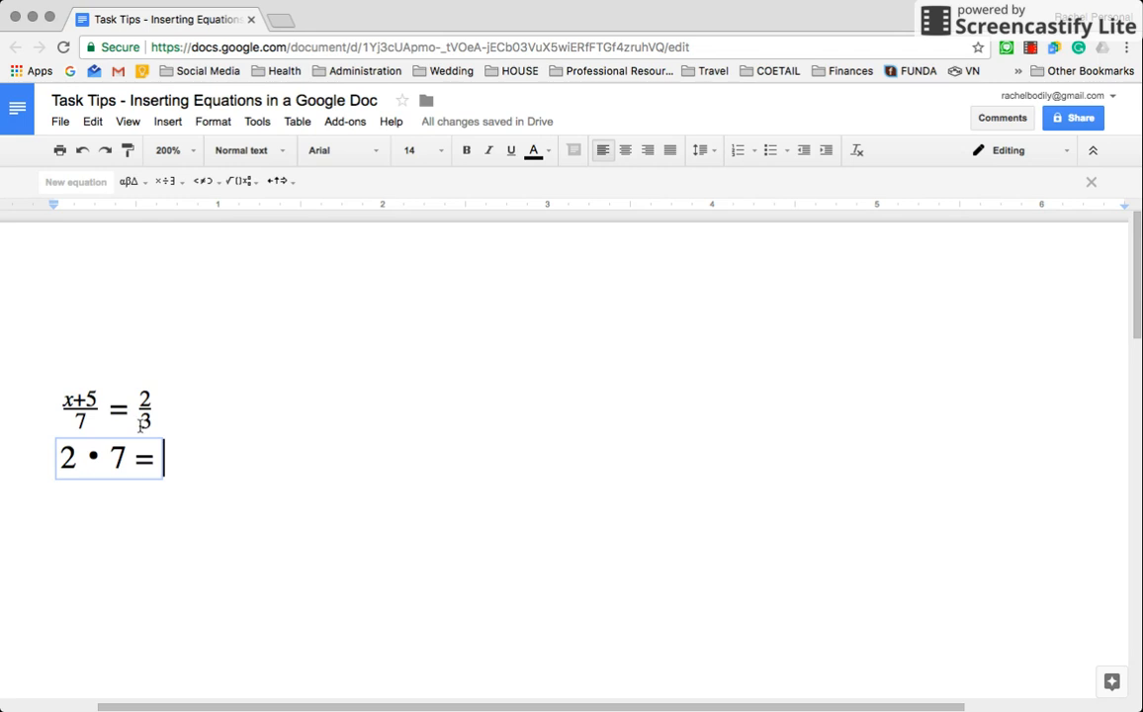
Try to set the second-line equation to font size 11, and delete that equation.
{"action": "left_click_drag", "start_coordinate": [61, 462], "coordinate": [157, 460]}
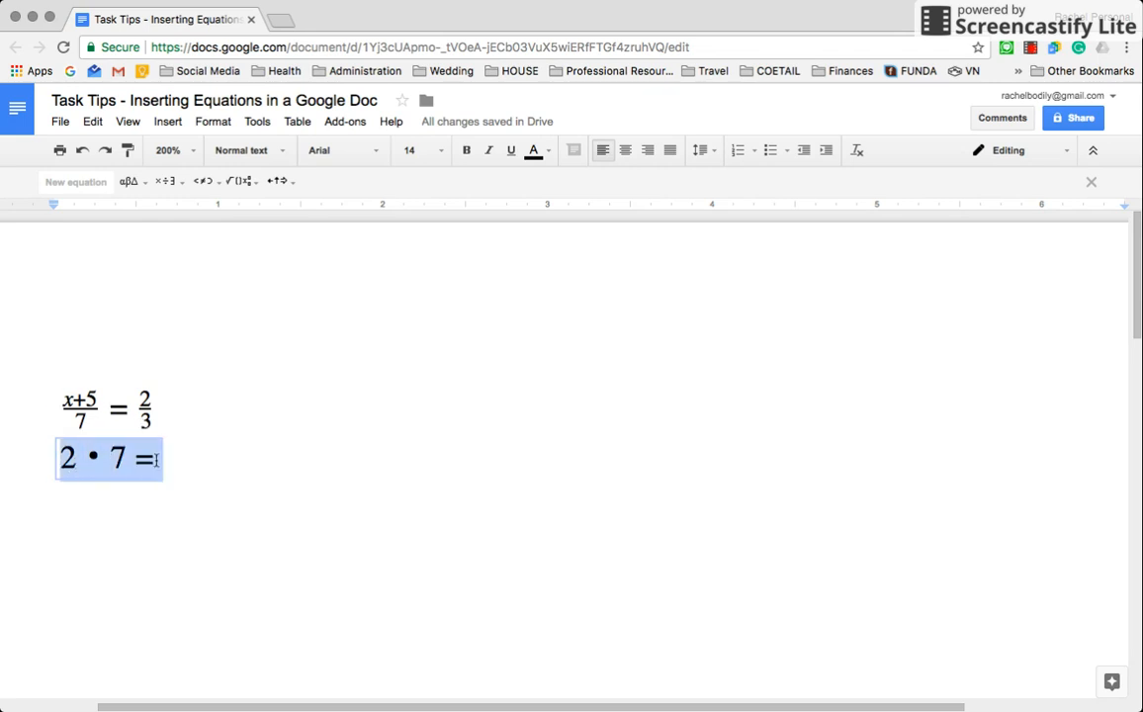
{"action": "left_click", "coordinate": [410, 149]}
{"action": "left_click", "coordinate": [415, 246]}
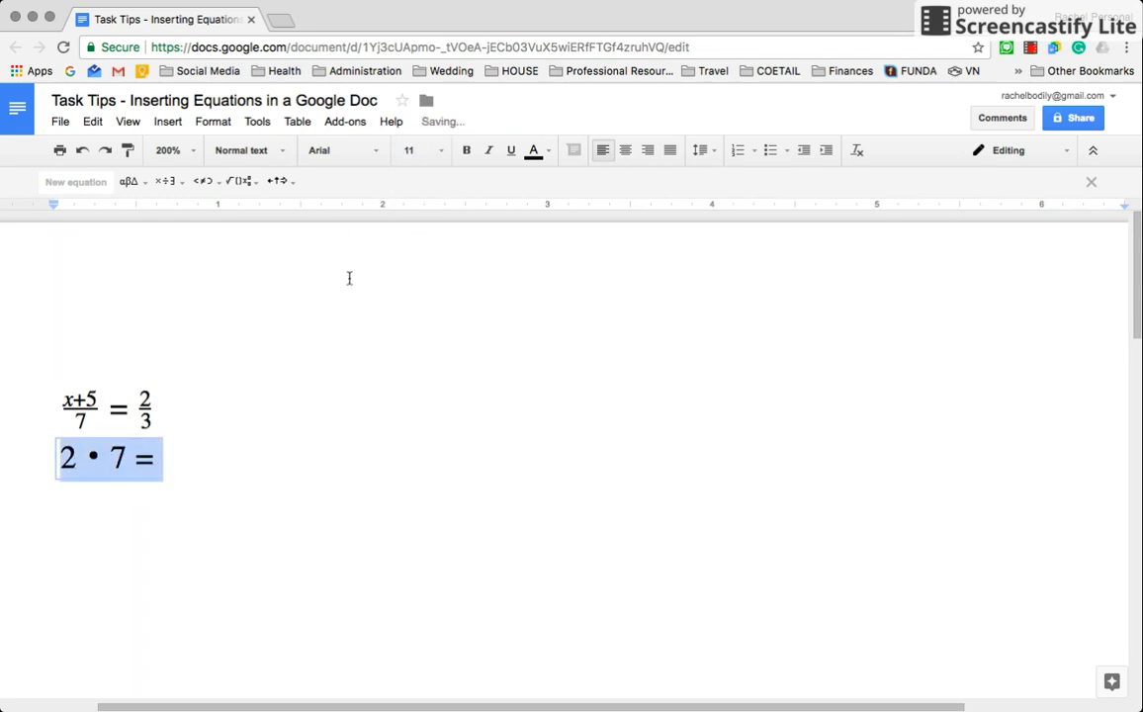
{"action": "left_click", "coordinate": [265, 457]}
{"action": "left_click_drag", "start_coordinate": [265, 457], "coordinate": [2, 466]}
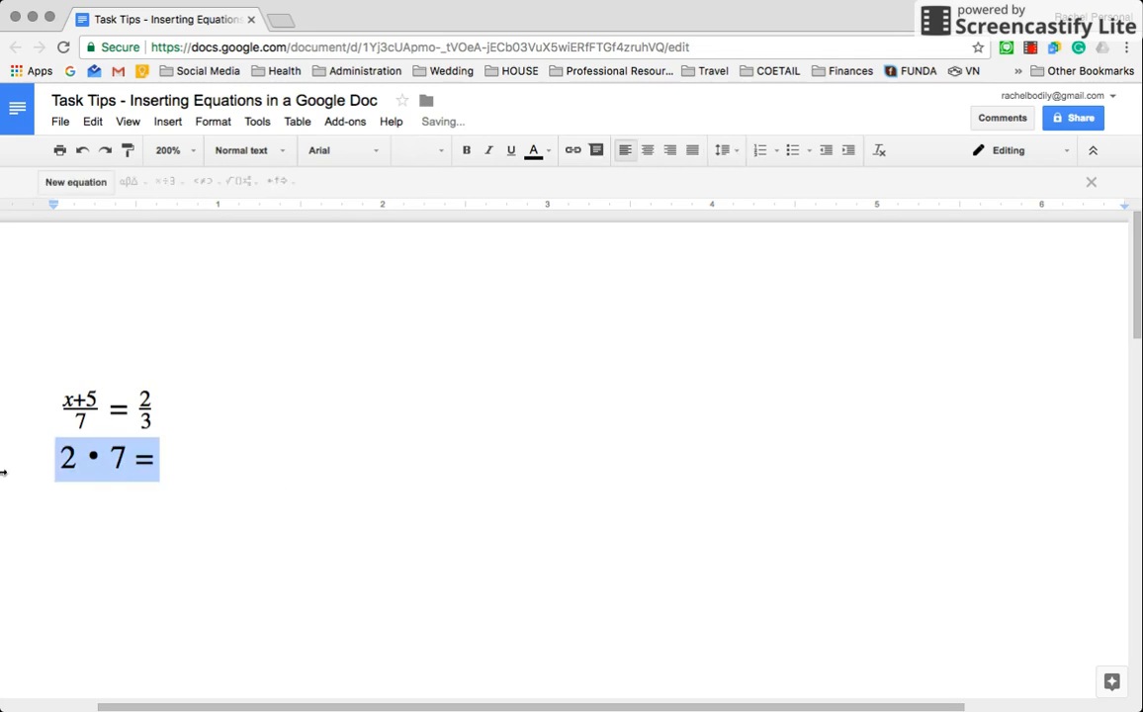
{"action": "key", "text": "BackSpace"}
Set the font size to 11 on the empty second line and insert a new equation there.
{"action": "left_click", "coordinate": [415, 150]}
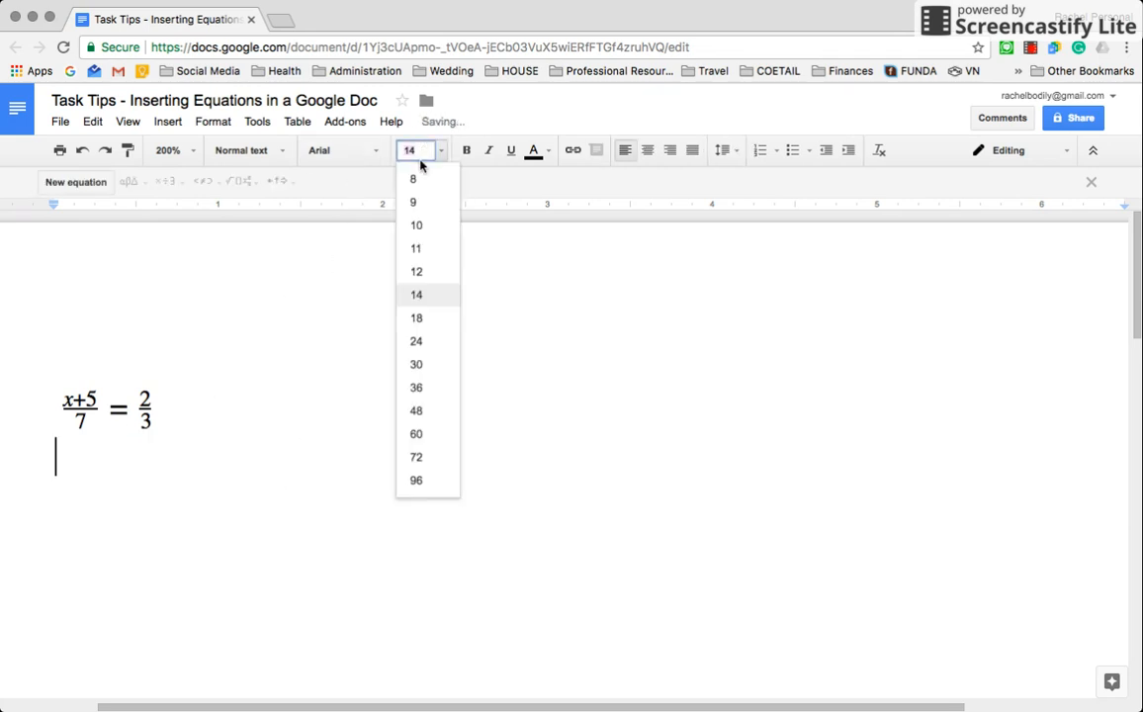
{"action": "left_click", "coordinate": [420, 247]}
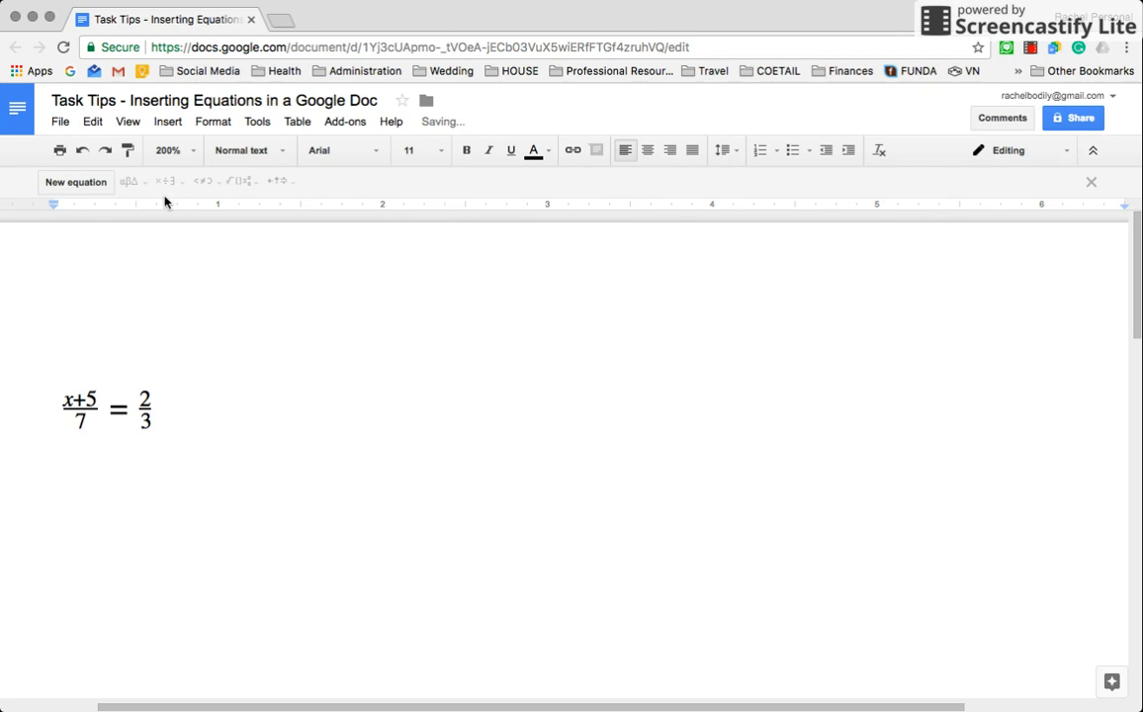
{"action": "left_click", "coordinate": [168, 121]}
{"action": "left_click", "coordinate": [200, 196]}
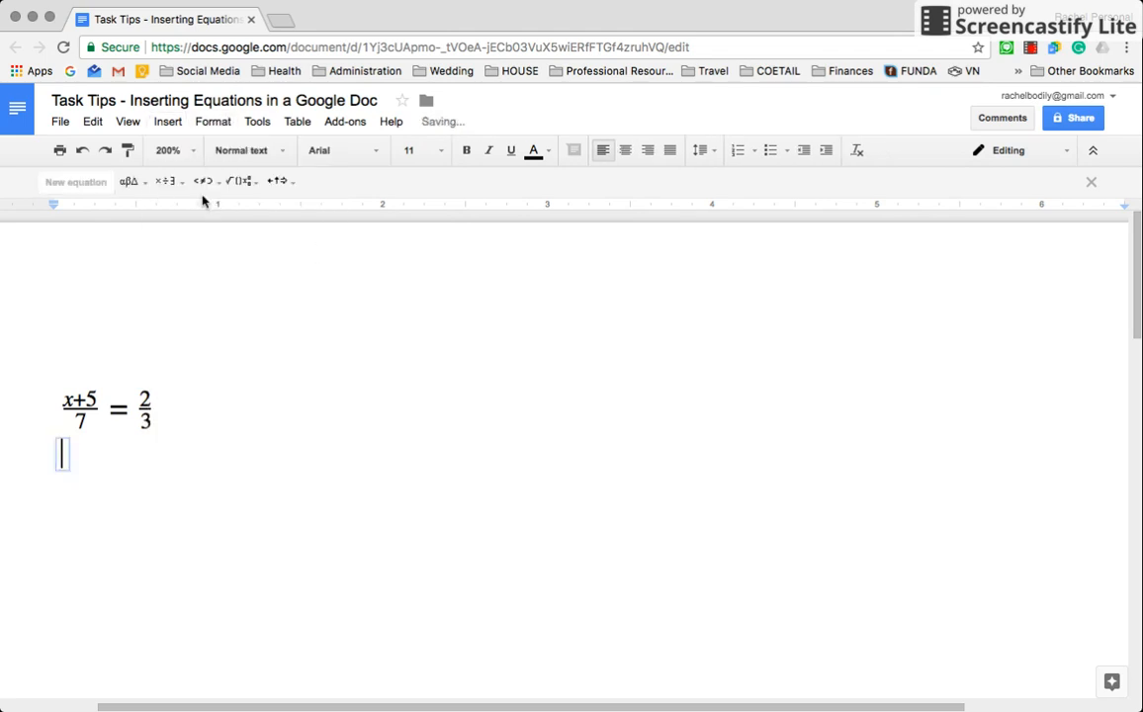
Enter 2 · 7 = in the second-line equation, with a dot as the multiplication sign.
{"action": "left_click", "coordinate": [174, 184]}
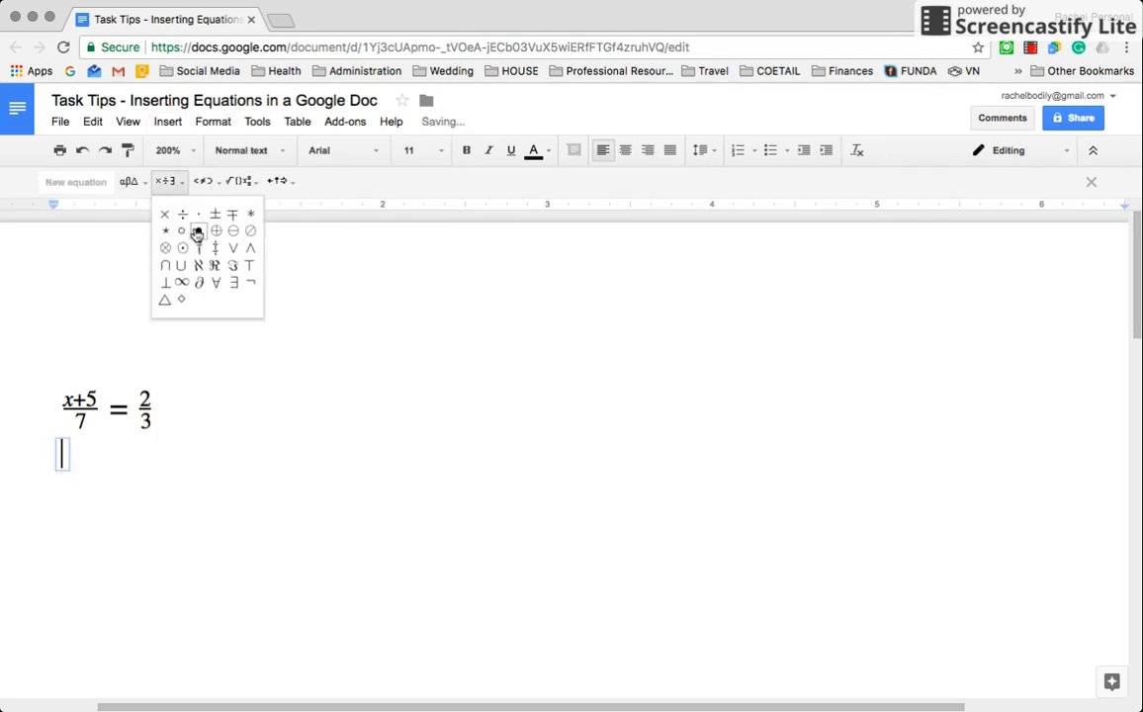
{"action": "left_click", "coordinate": [198, 230]}
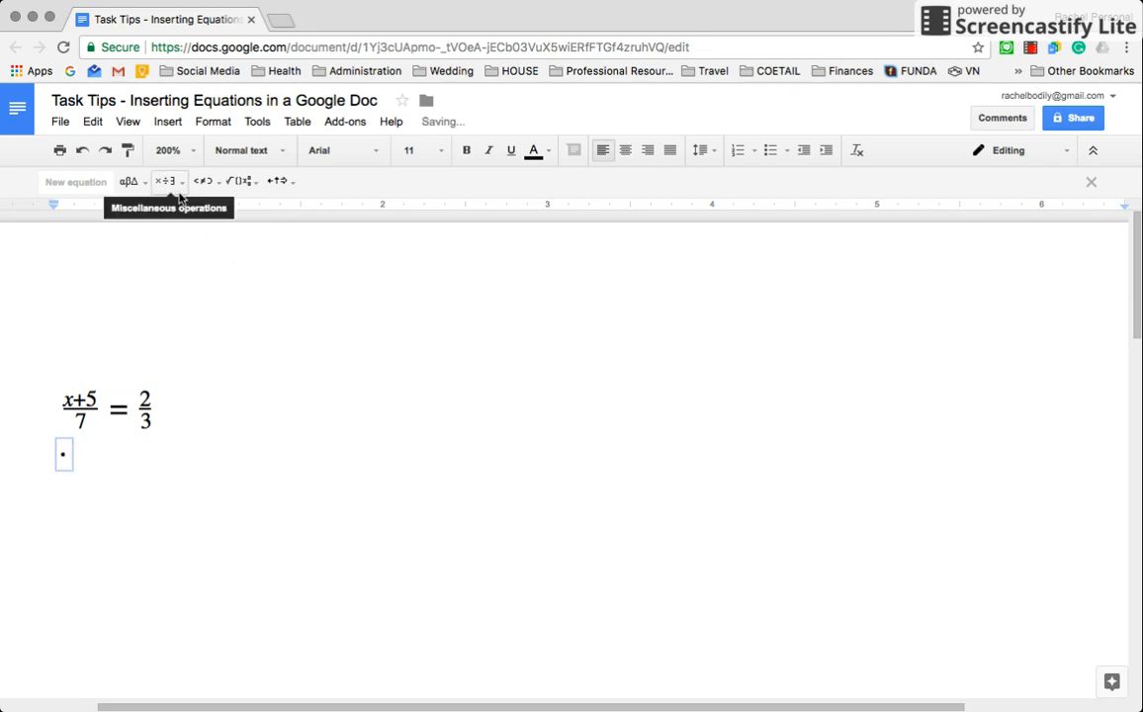
{"action": "key", "text": "BackSpace"}
{"action": "type", "text": "2 · 7 ="}
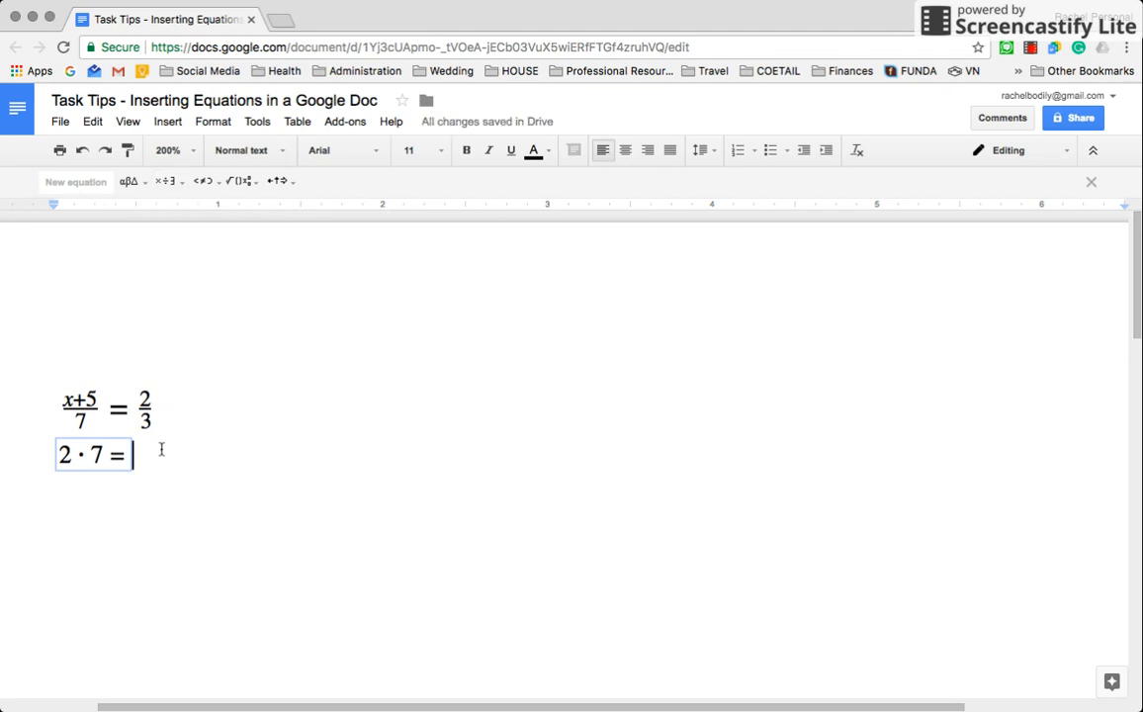
Complete the second-line equation with 3(x + 5) after the equals sign.
{"action": "type", "text": "3(x "}
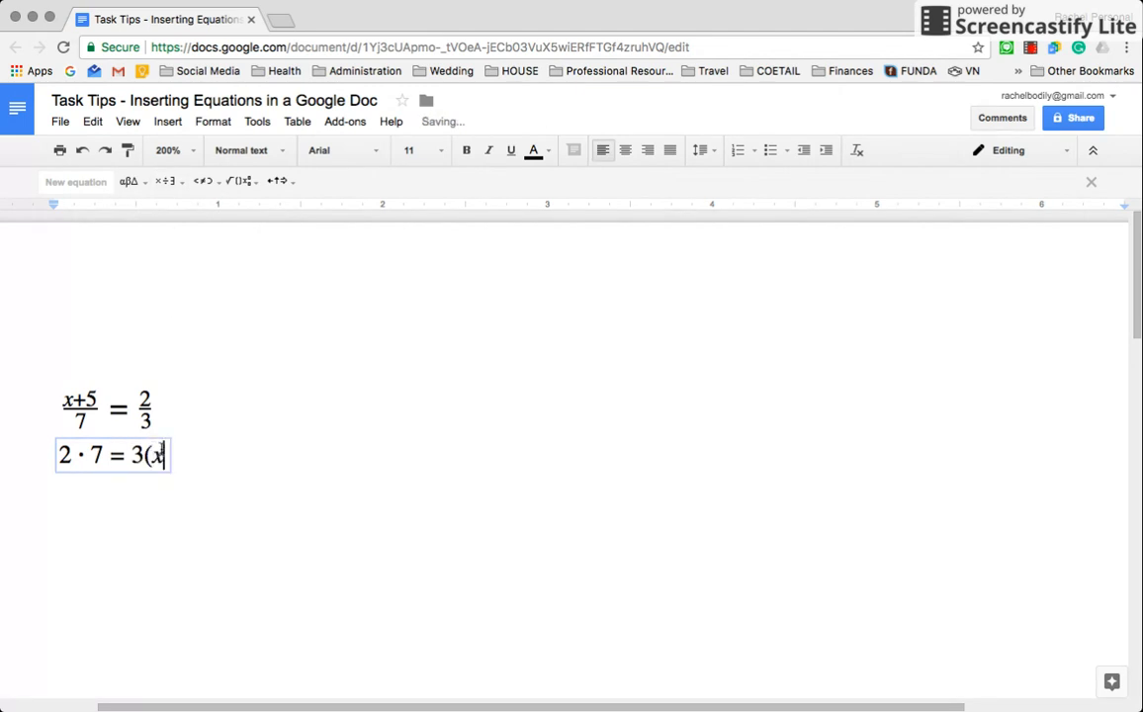
{"action": "type", "text": "+ 5)"}
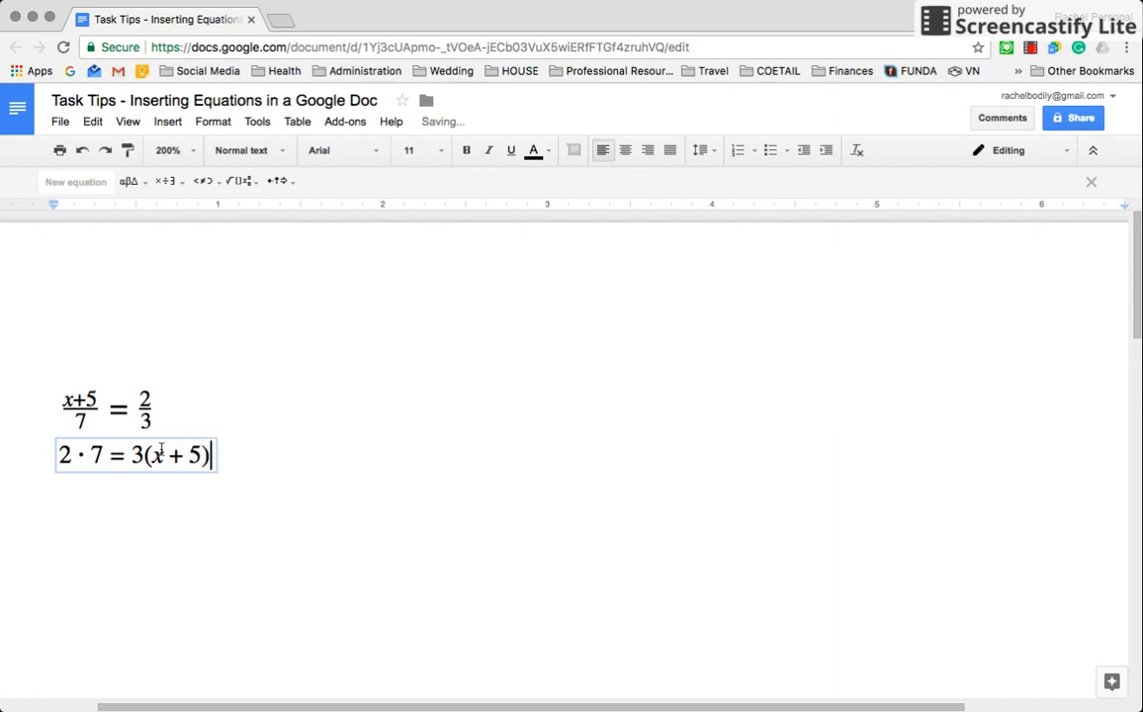
{"action": "key", "text": "Right"}
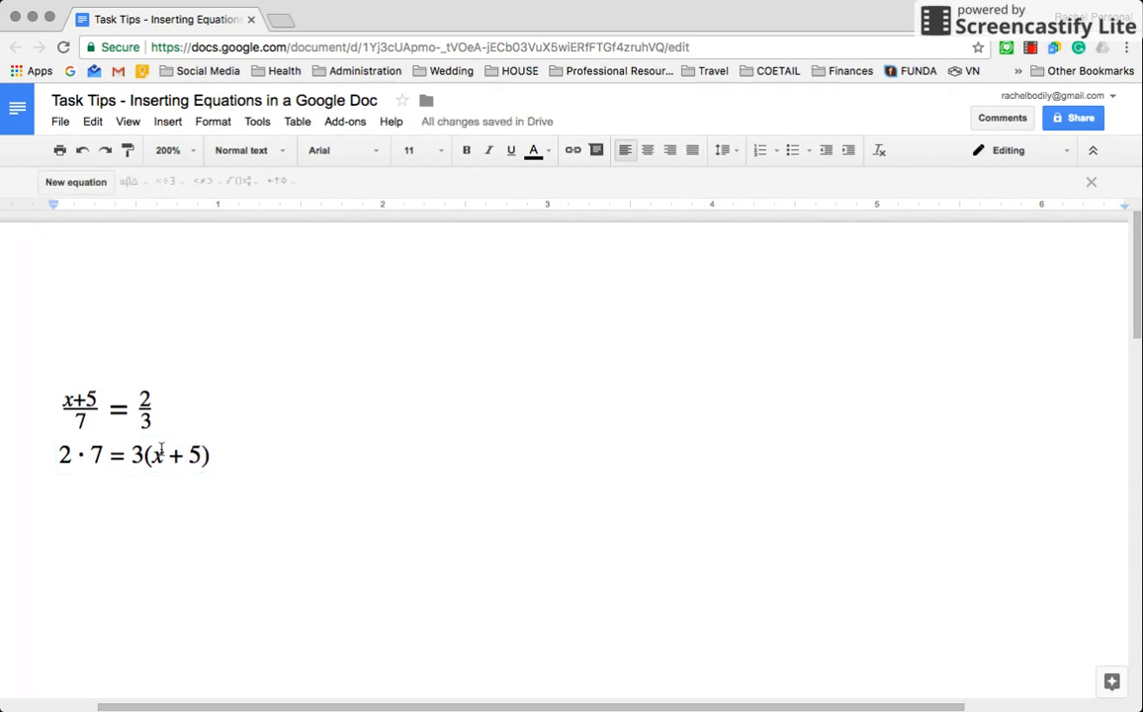
Copy the equation 2 · 7 = 3(x + 5) onto a new third line below it.
{"action": "key", "text": "Return"}
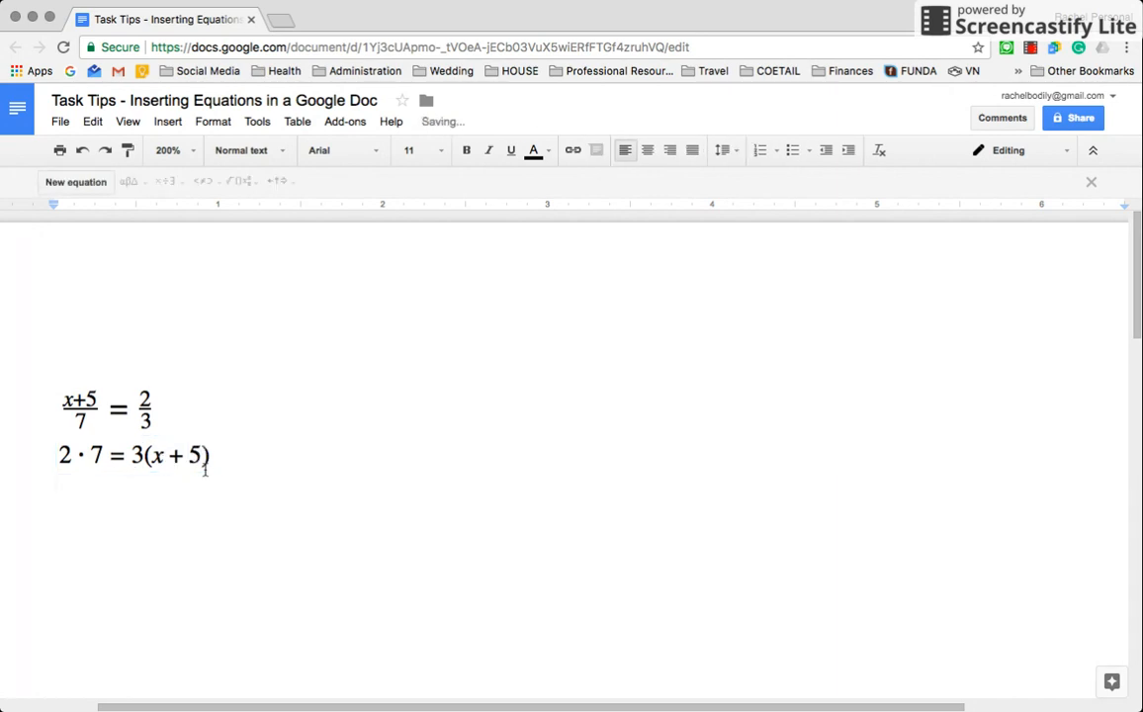
{"action": "left_click_drag", "start_coordinate": [212, 455], "coordinate": [96, 454]}
{"action": "key", "text": "ctrl+c"}
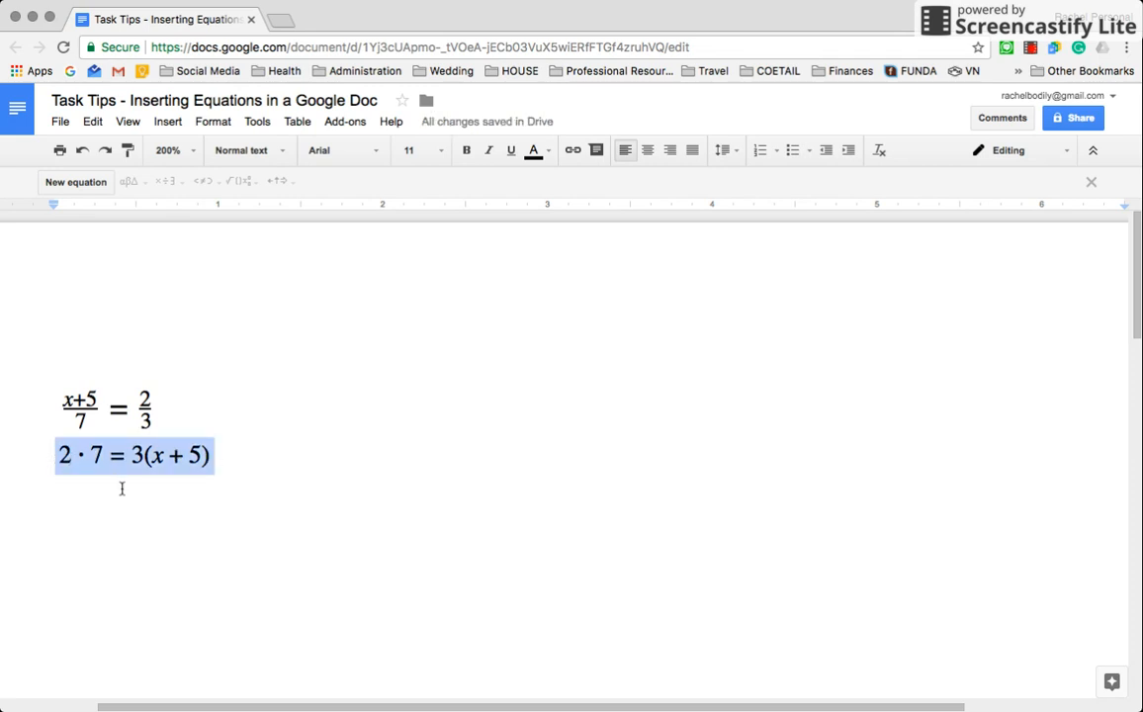
{"action": "left_click", "coordinate": [123, 556]}
{"action": "key", "text": "ctrl+v"}
Replace 2 · 7 with 14 on the left side of the third-line equation.
{"action": "left_click", "coordinate": [101, 499]}
{"action": "key", "text": "BackSpace"}
{"action": "key", "text": "BackSpace"}
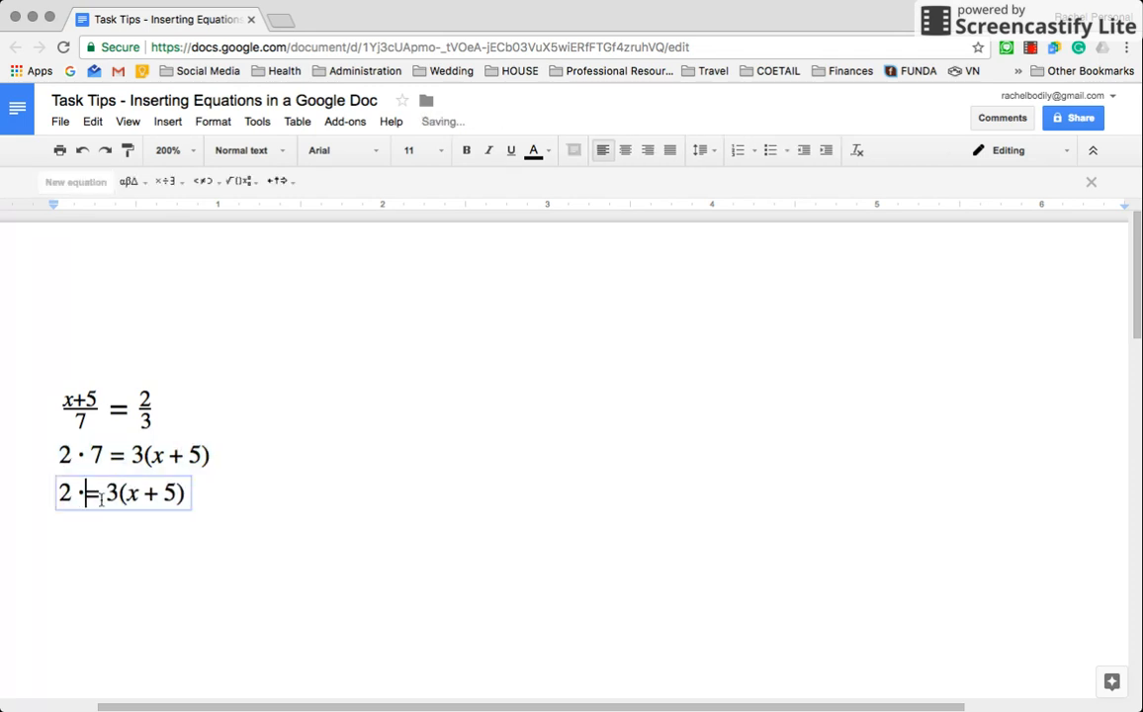
{"action": "type", "text": "14"}
{"action": "key", "text": "BackSpace"}
{"action": "key", "text": "BackSpace"}
{"action": "key", "text": "BackSpace"}
{"action": "type", "text": "14"}
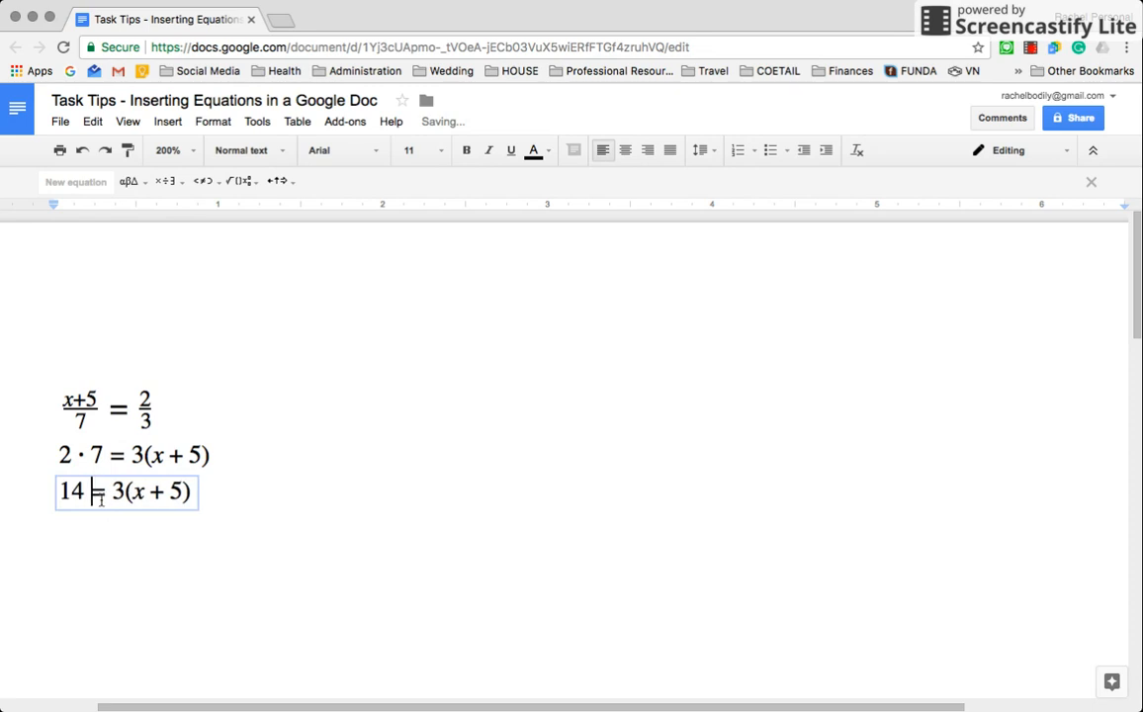
Copy the equation 14 = 3(x + 5) onto a new fourth line below it.
{"action": "left_click_drag", "start_coordinate": [194, 492], "coordinate": [42, 491]}
{"action": "key", "text": "ctrl+c"}
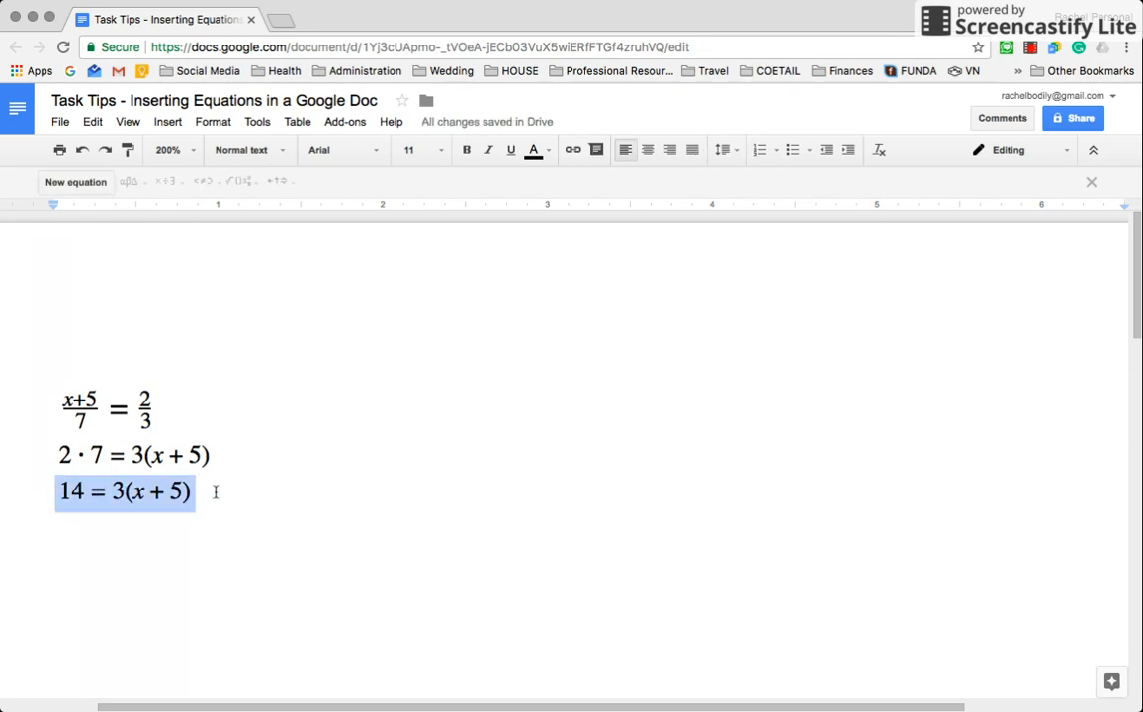
{"action": "left_click", "coordinate": [214, 492]}
{"action": "key", "text": "Return"}
{"action": "key", "text": "ctrl+v"}
Change the right side of the fourth-line equation to 3x + 15 and leave the equation.
{"action": "left_click", "coordinate": [129, 528]}
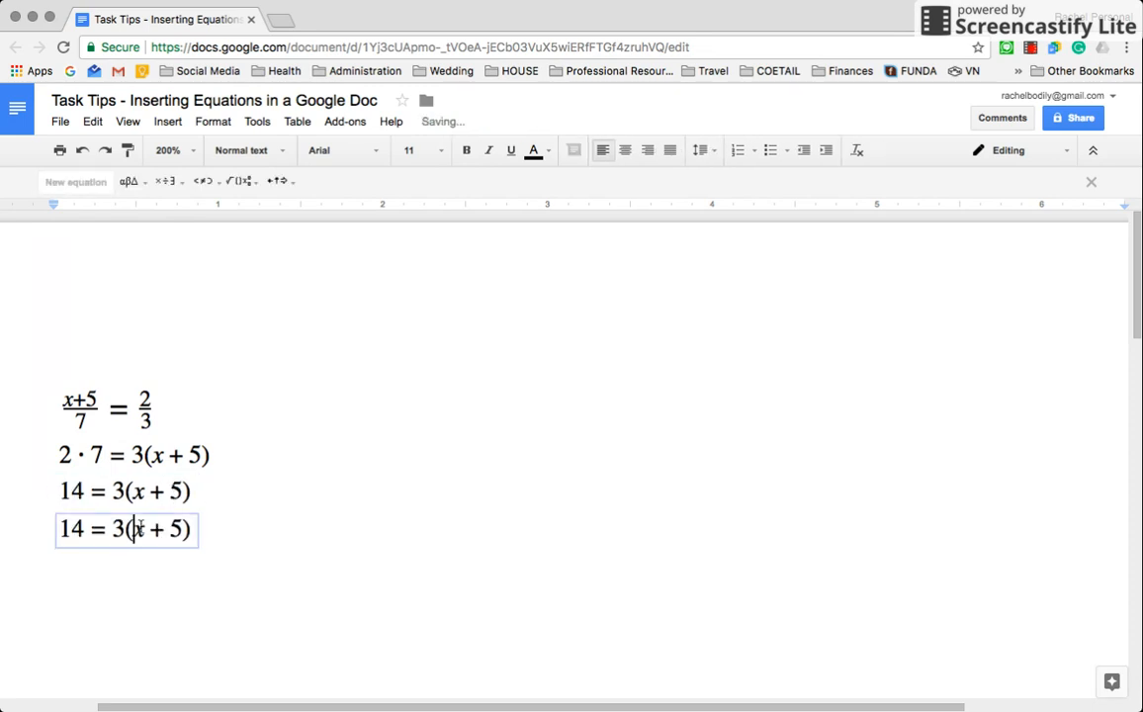
{"action": "left_click_drag", "start_coordinate": [192, 531], "coordinate": [130, 530]}
{"action": "key", "text": "BackSpace"}
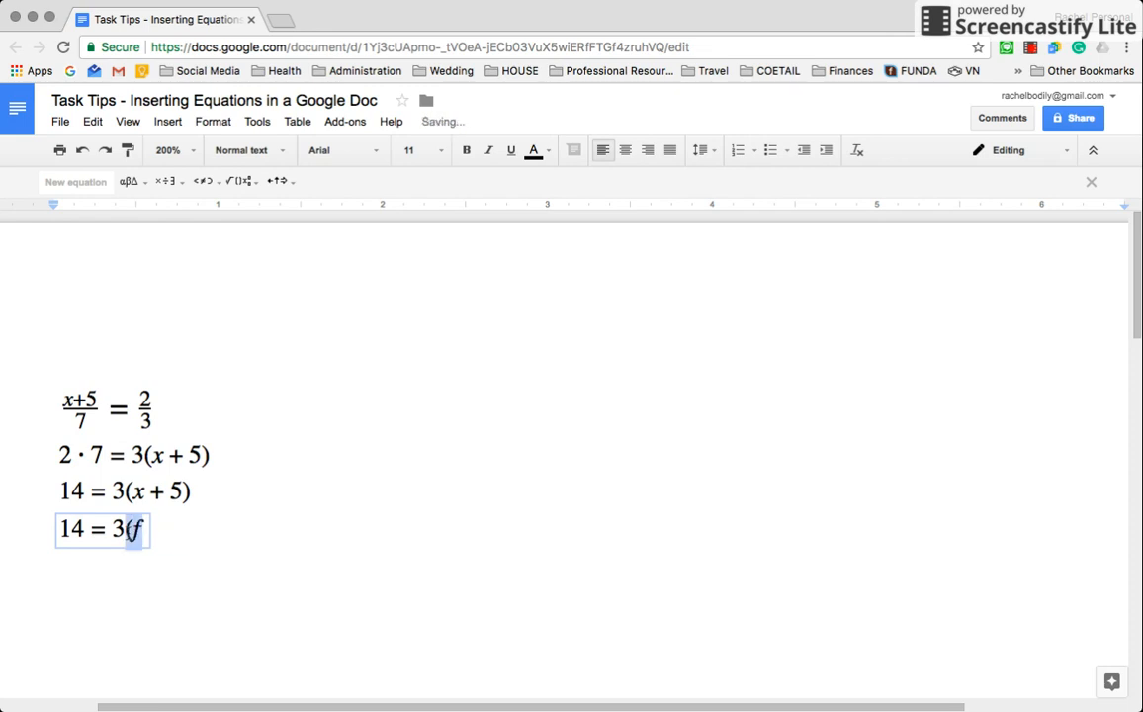
{"action": "type", "text": "x + 15"}
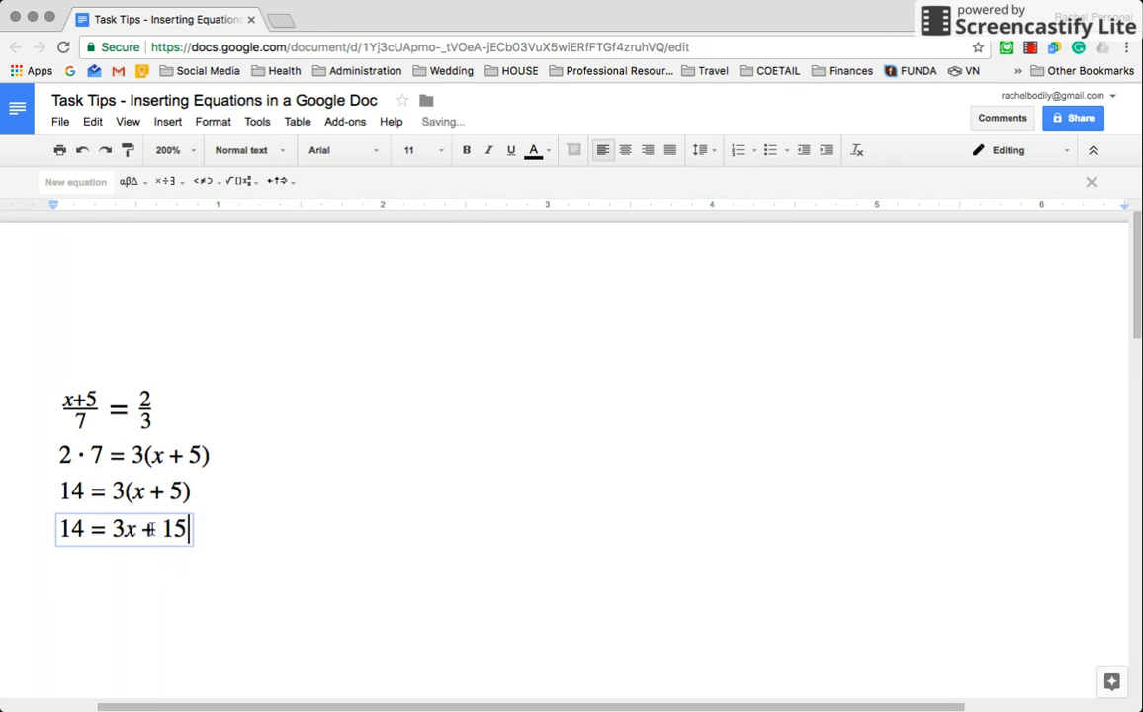
{"action": "left_click", "coordinate": [208, 530]}
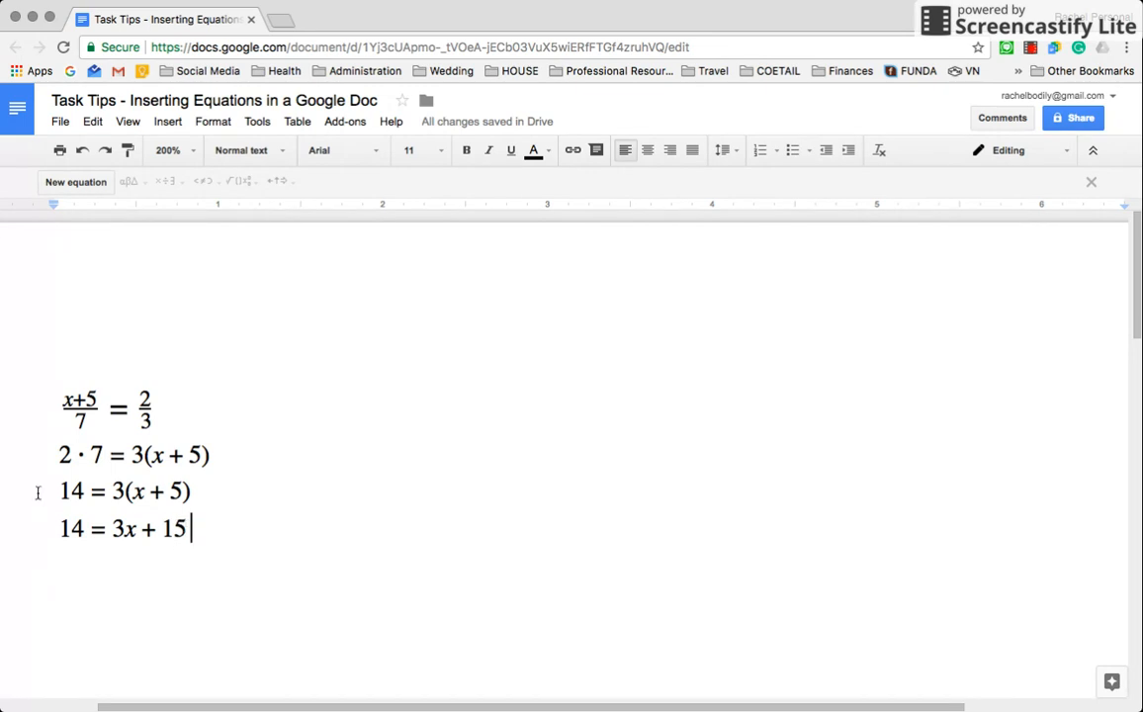
Center-align all four equation lines on the page.
{"action": "left_click_drag", "start_coordinate": [203, 534], "coordinate": [15, 365]}
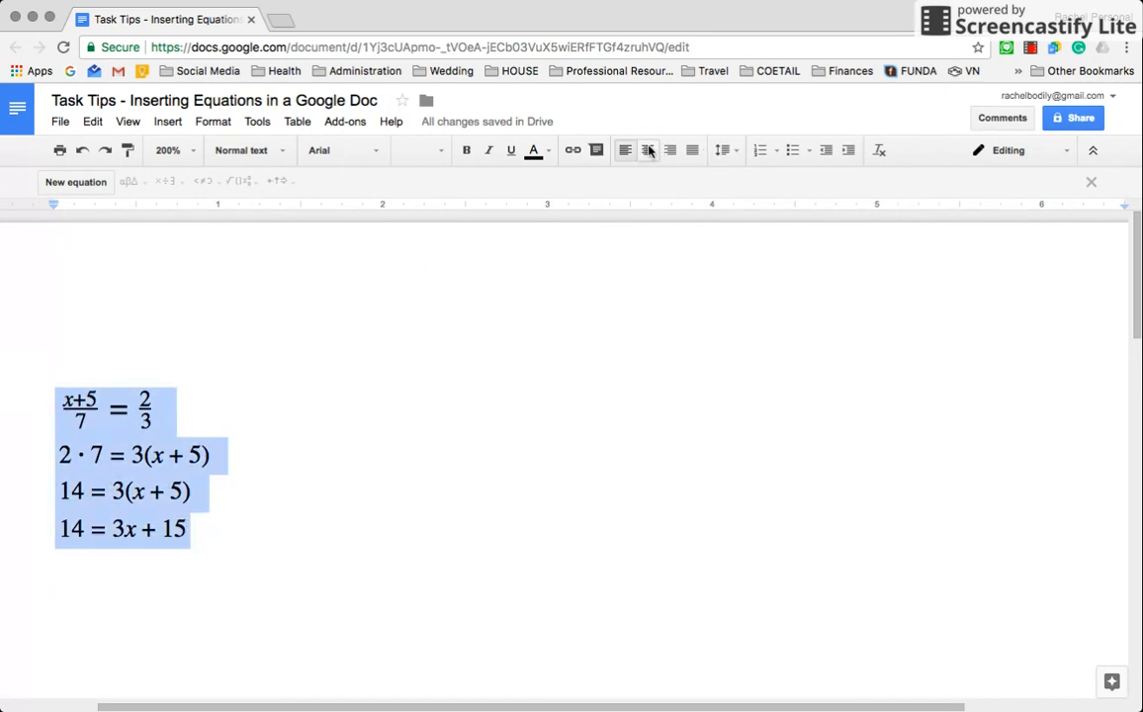
{"action": "left_click", "coordinate": [649, 150]}
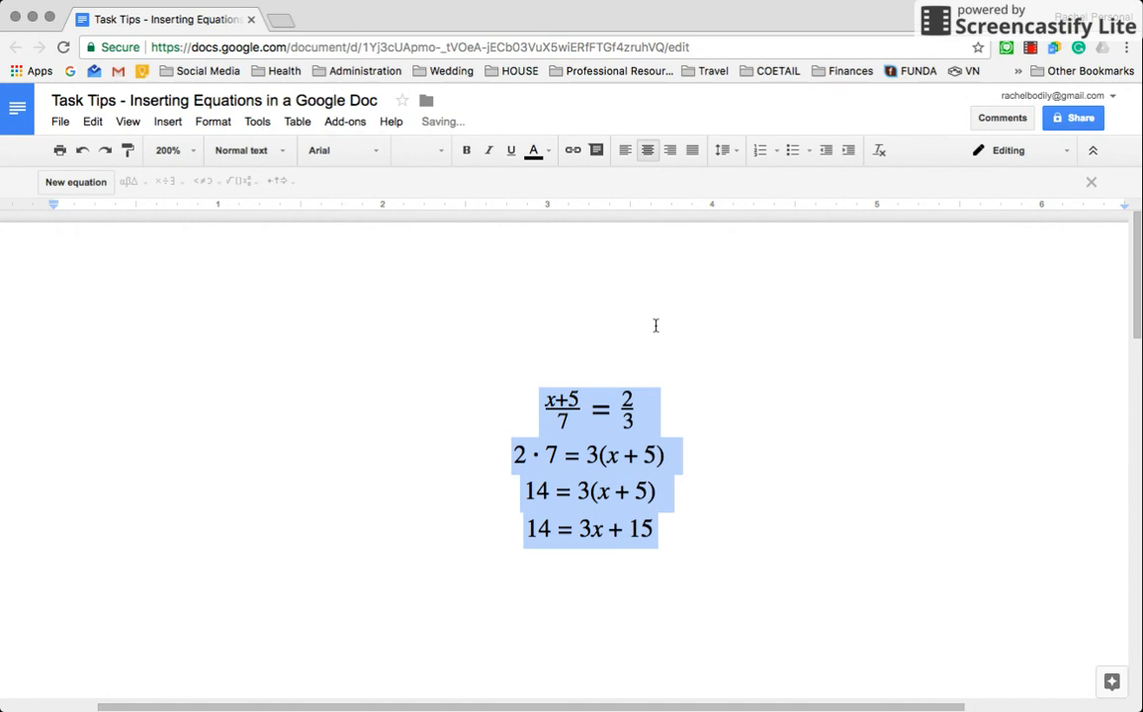